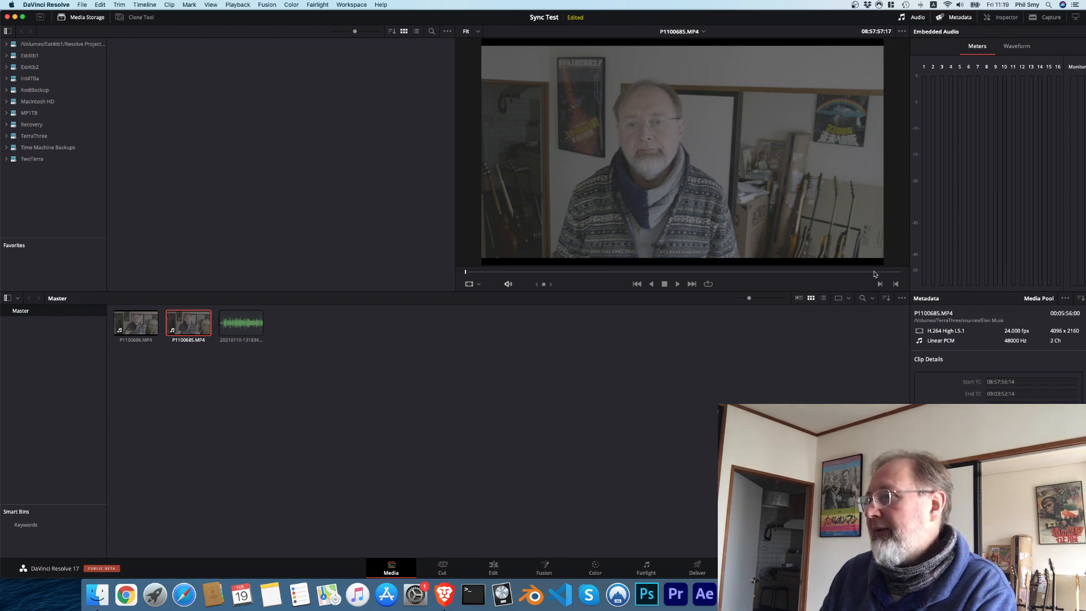
Step: Scrub P1100685.MP4 to its end, then preview P1100686.MP4 and the separate audio recording in the viewer
left_click_drag(877, 272, 908, 274)
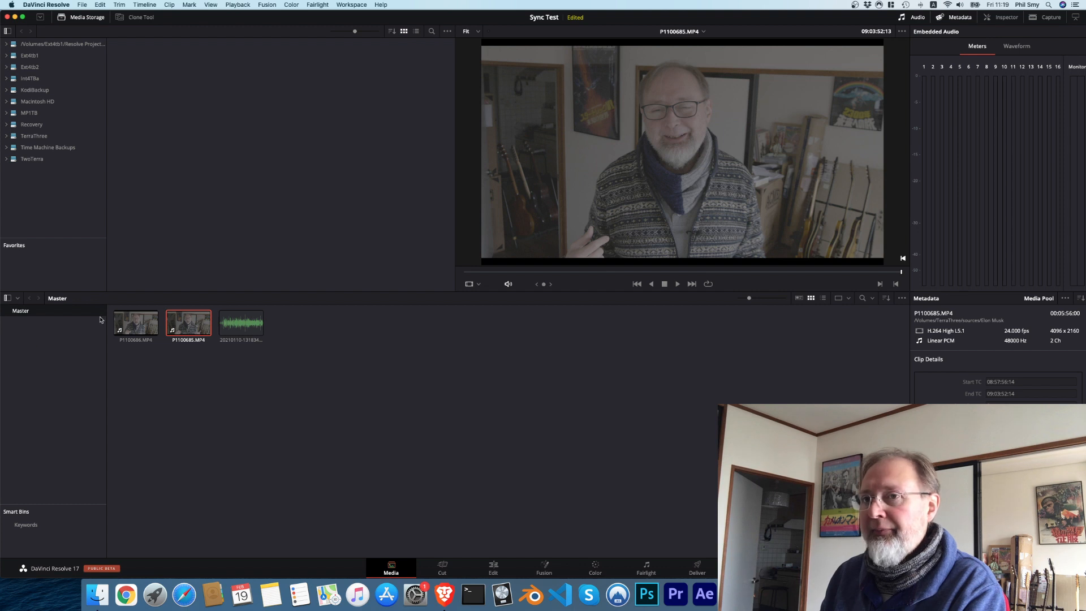
left_click(140, 317)
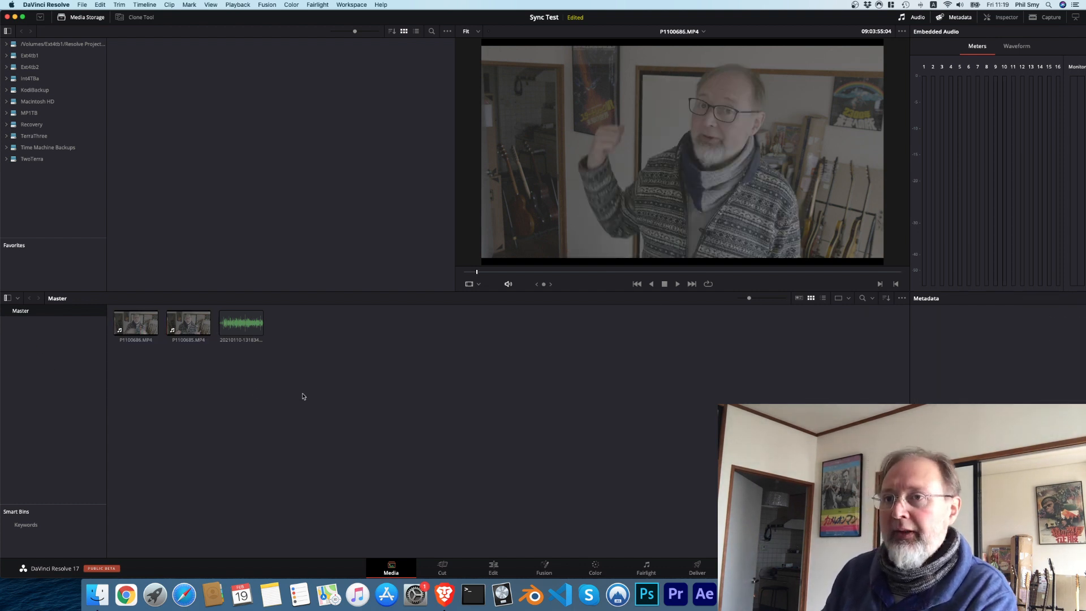
left_click(242, 322)
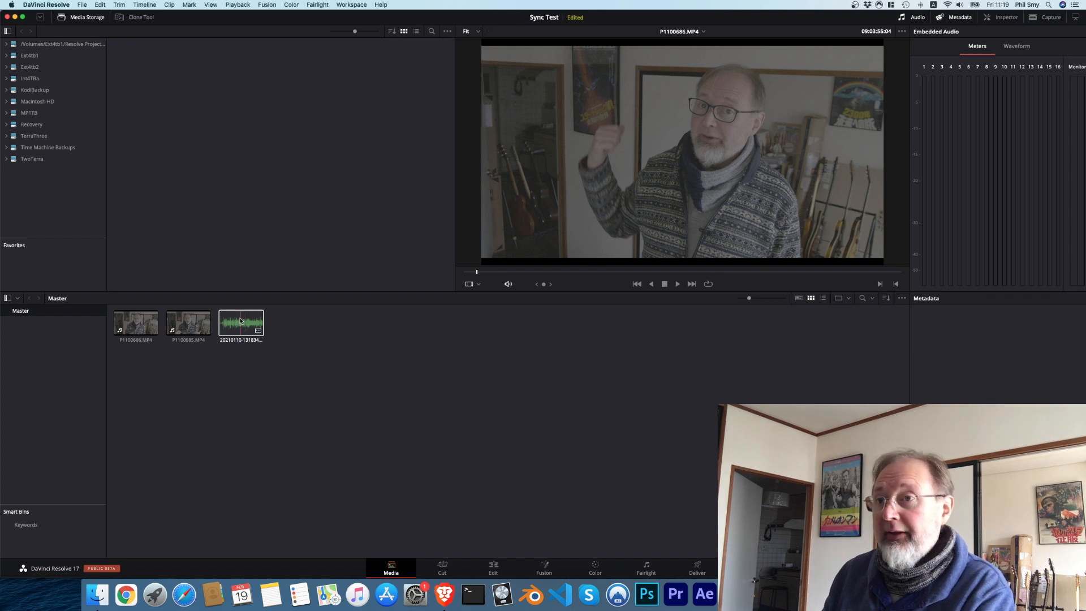
left_click(241, 321)
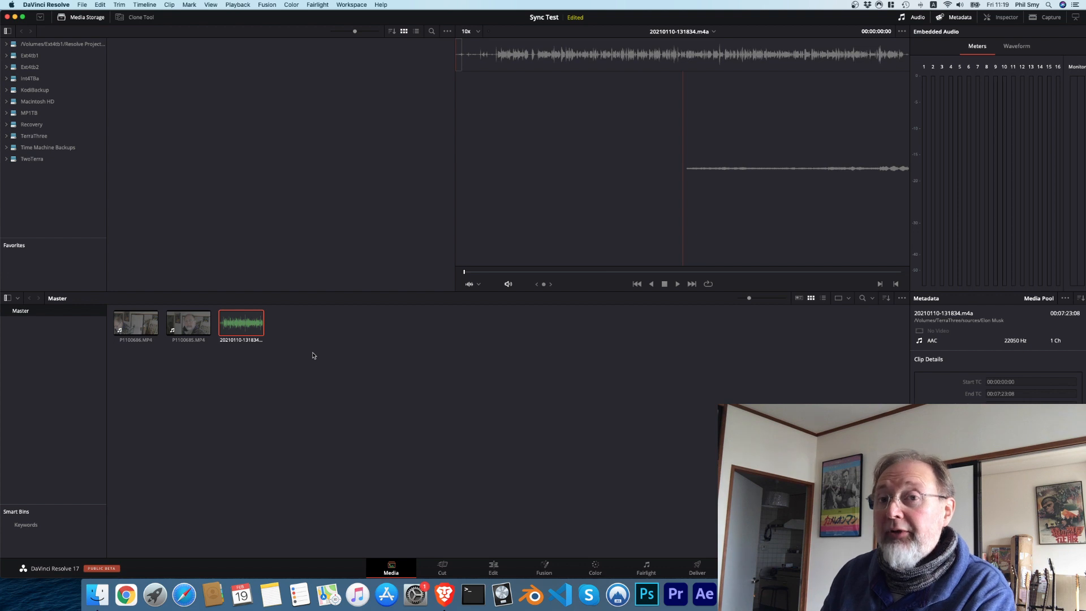
Step: Create a multicam clip named "Elon MC 1" from both video clips and the audio recording, with angles synced by sound
left_click_drag(313, 355, 121, 318)
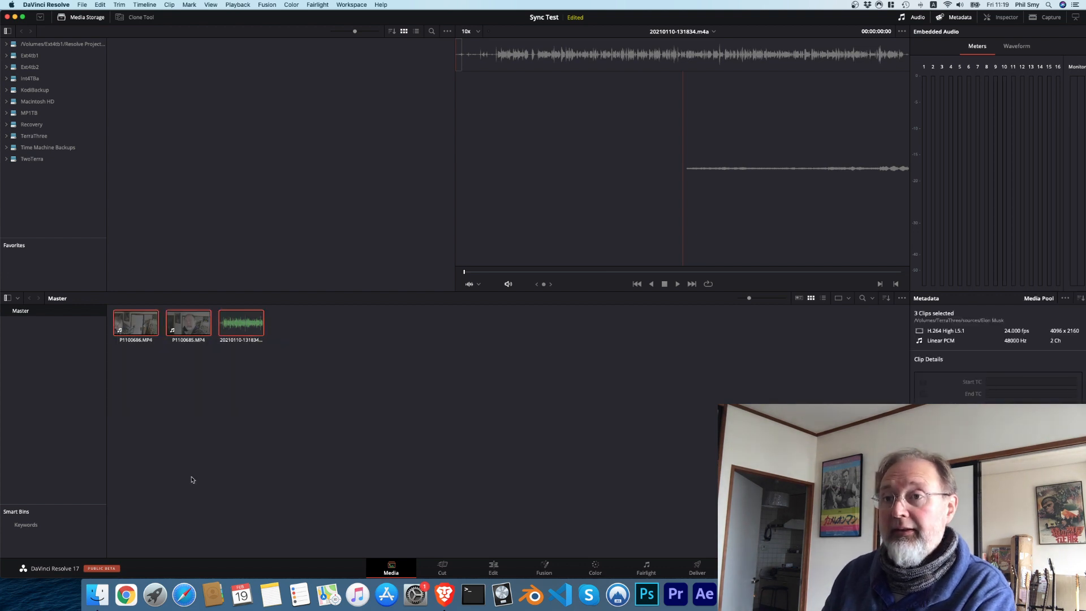
right_click(142, 317)
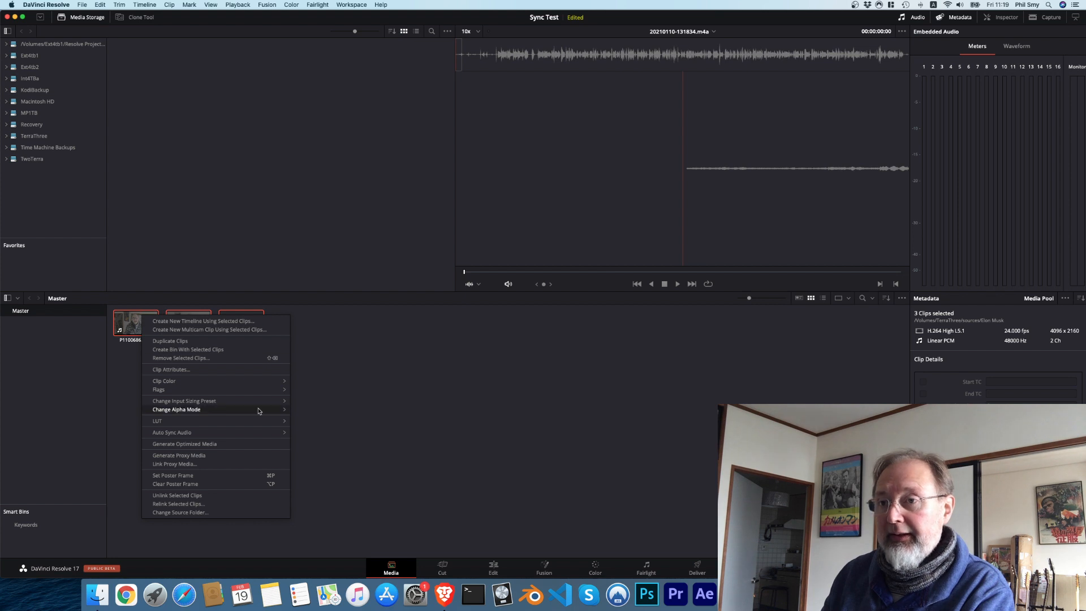
mouse_move(260, 437)
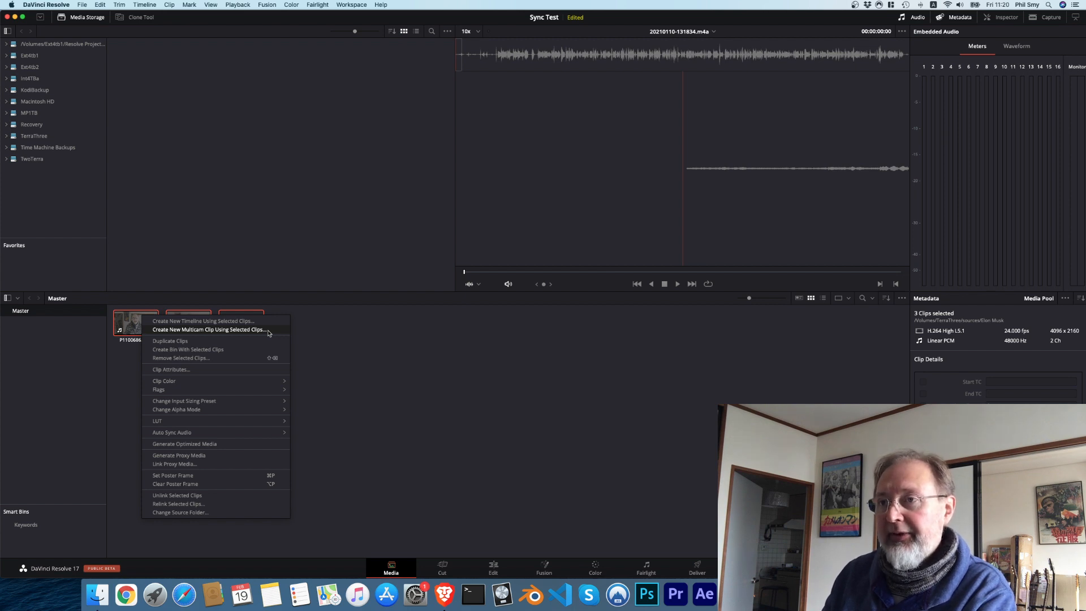
left_click(269, 332)
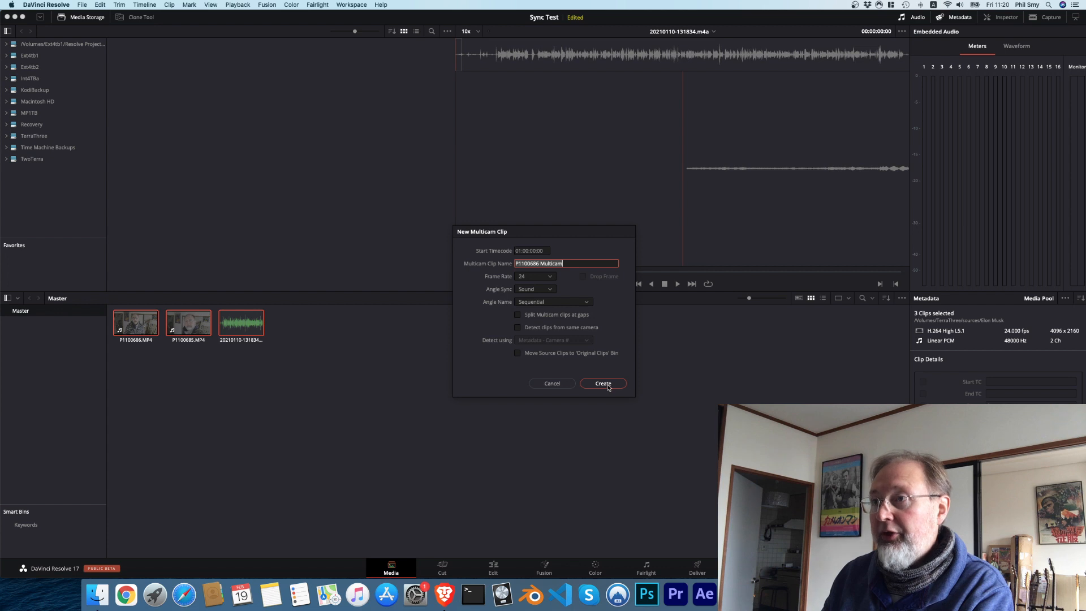
type("Elon MC 1")
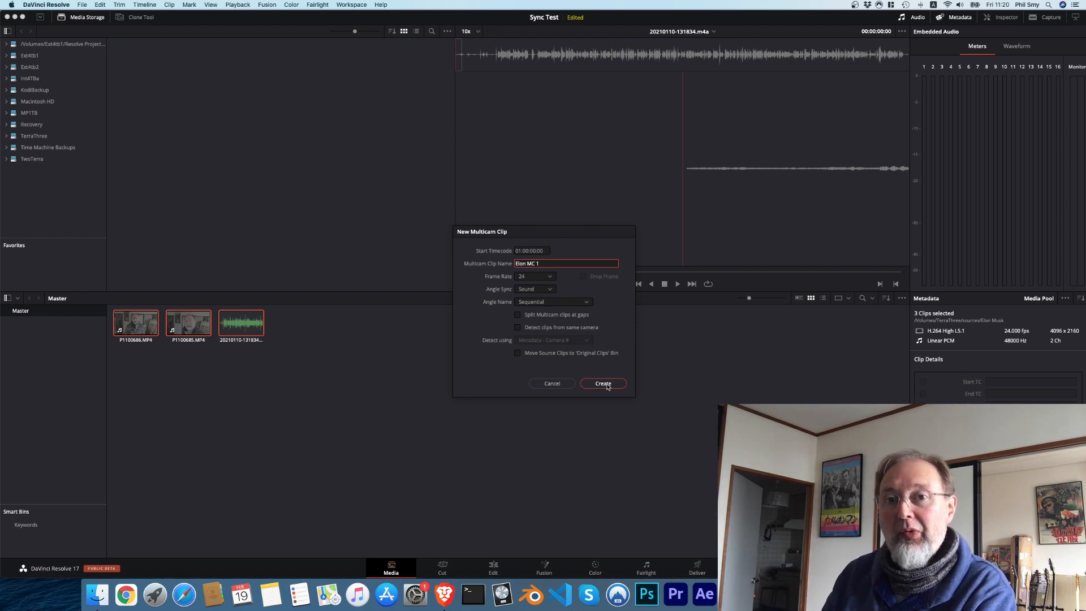
left_click(603, 384)
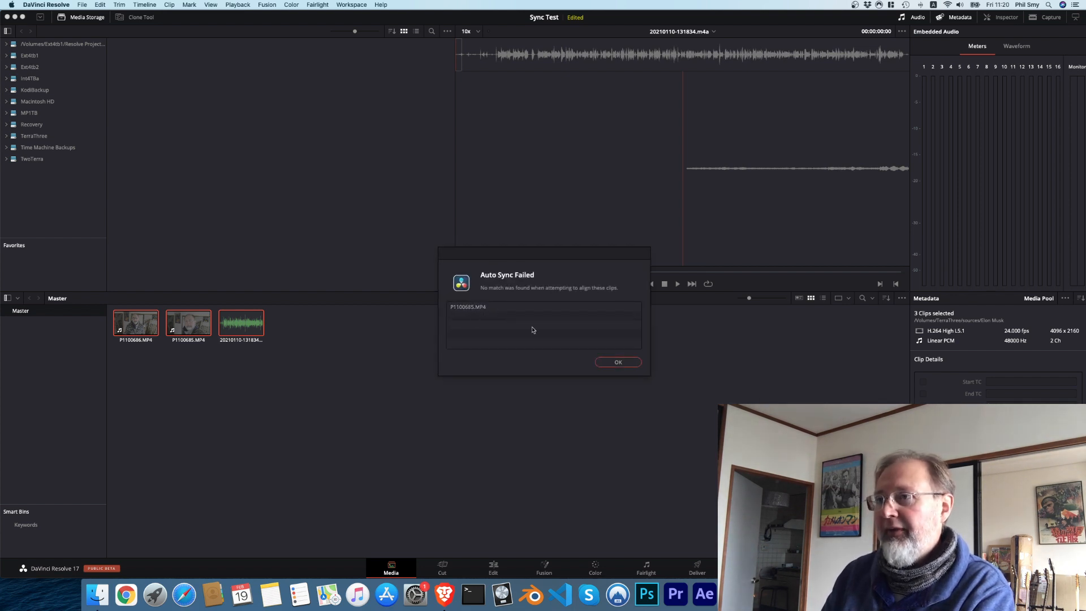
left_click(618, 363)
Step: Review the Elon MC 1 multicam clip in the viewer, playing a late section and scrubbing to its end
left_click(241, 323)
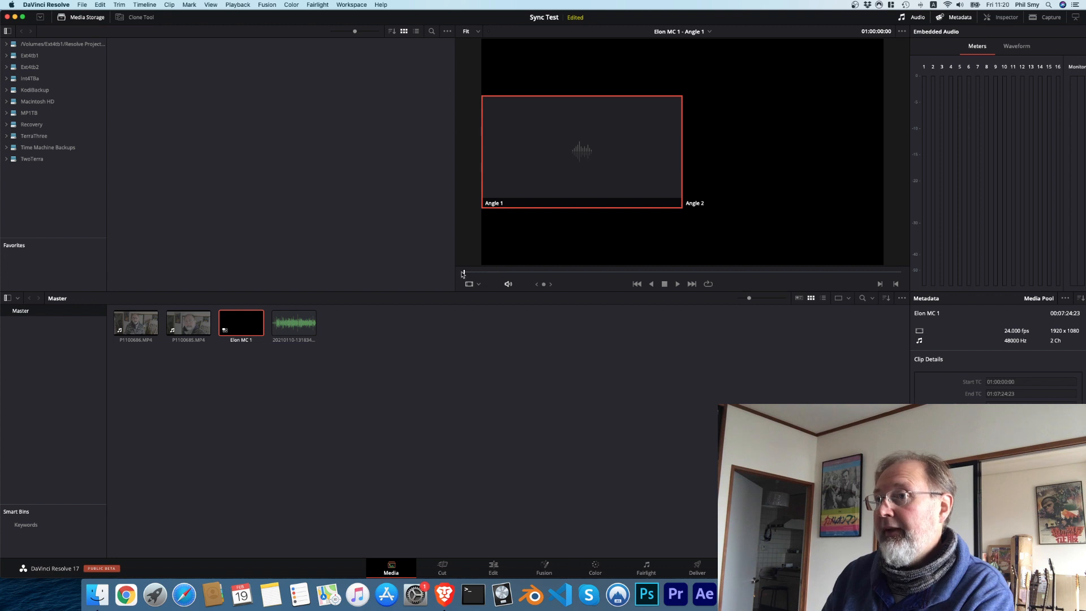
left_click_drag(464, 273, 832, 277)
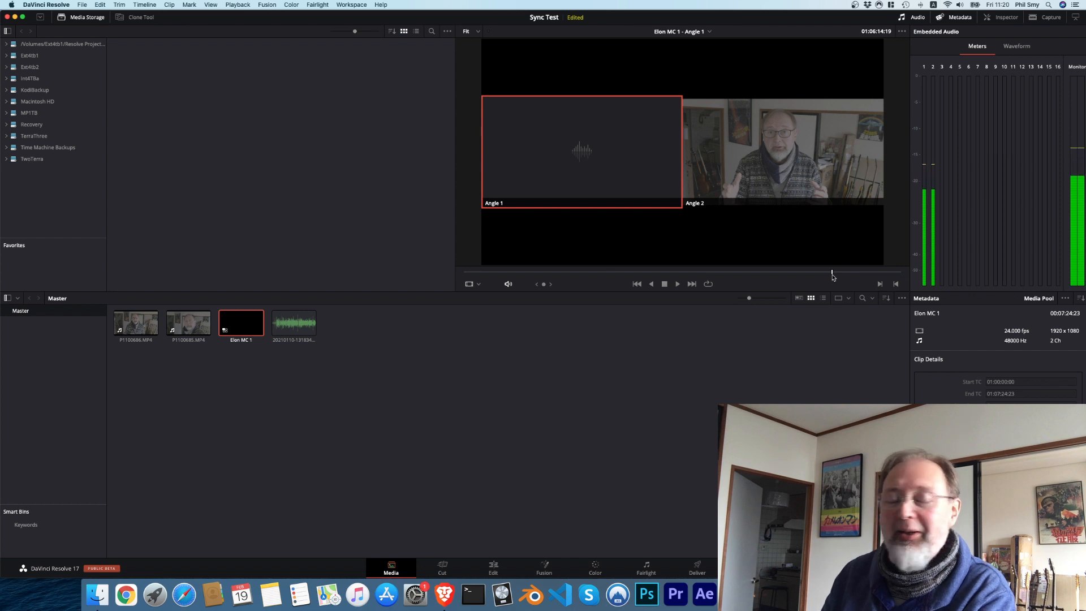
left_click(678, 284)
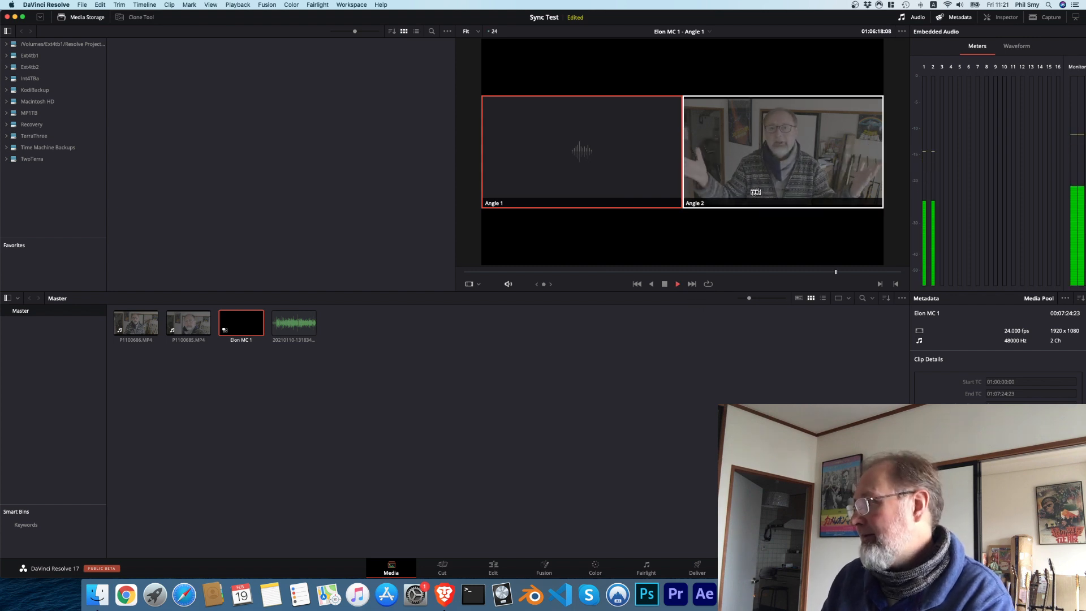
left_click(665, 284)
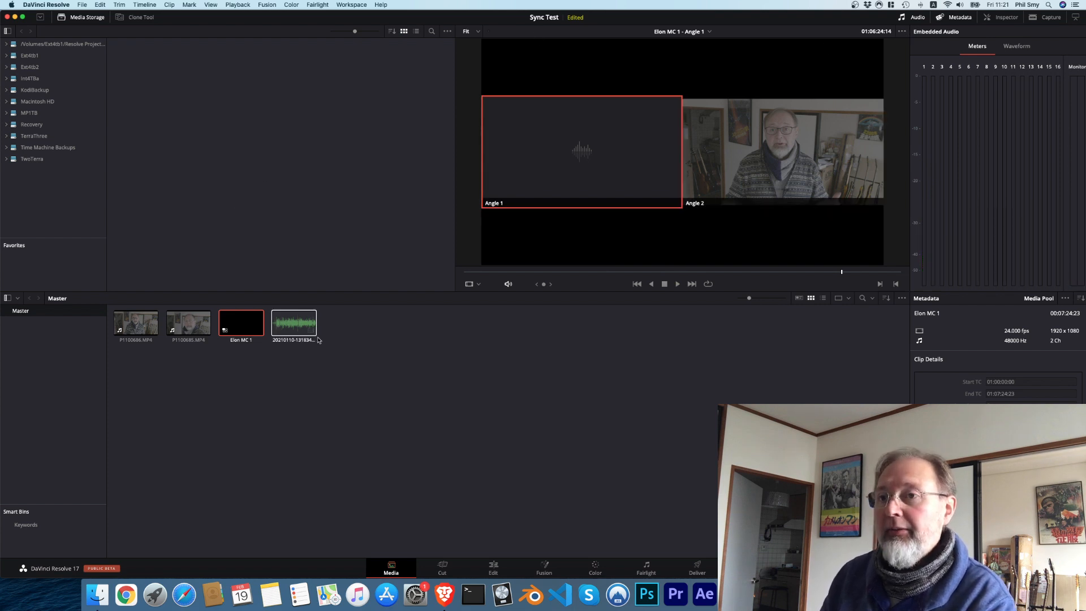
left_click(348, 360)
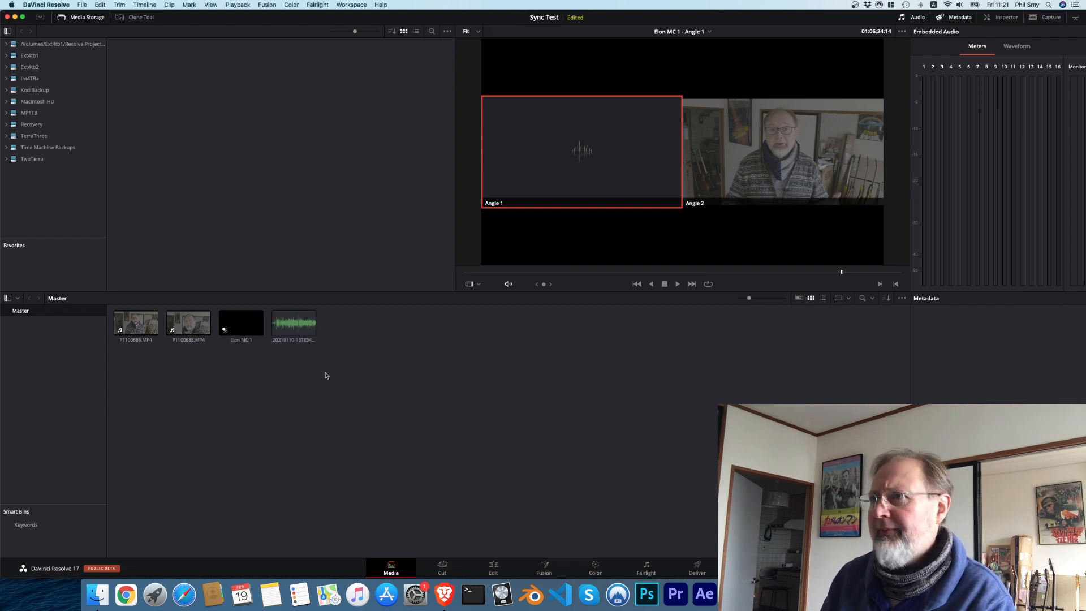
right_click(231, 325)
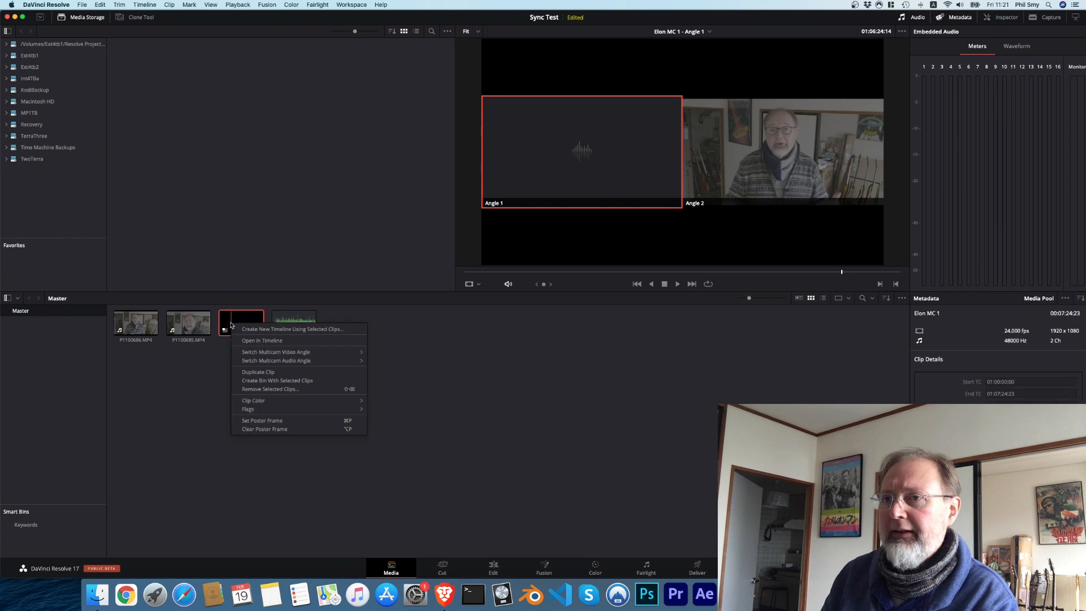
left_click(220, 383)
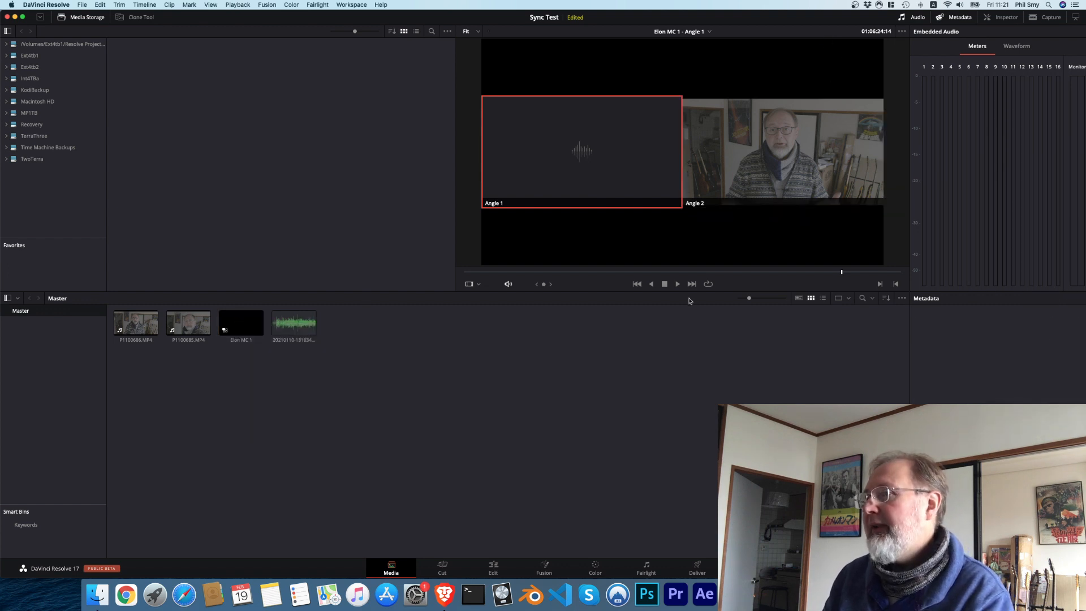
left_click_drag(842, 272, 957, 271)
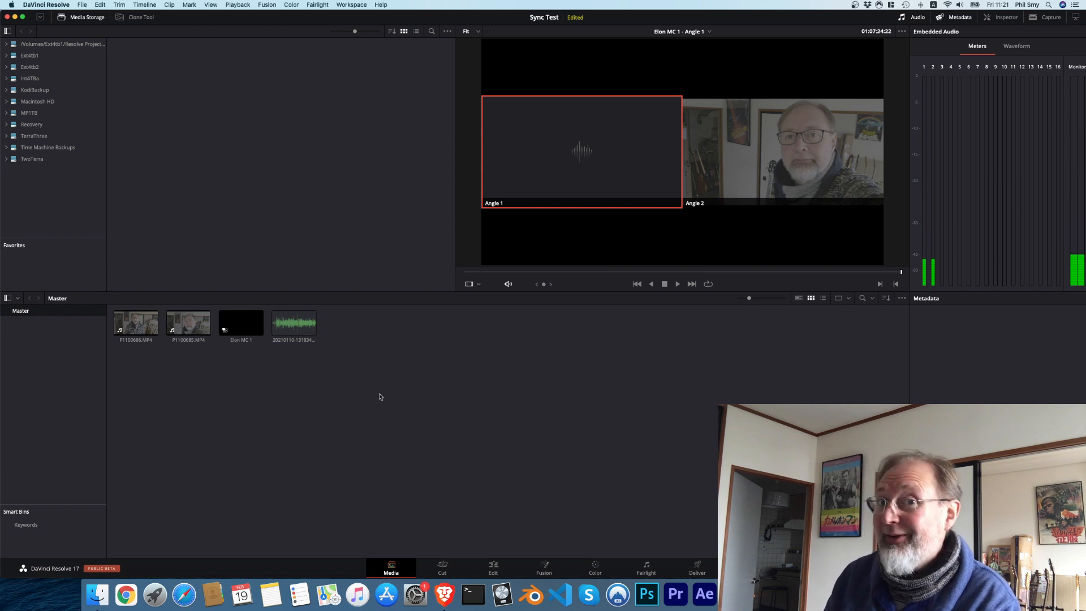
Step: Create a timeline named "Timeline mc" from the Elon MC 1 clip, with Use Selected Mark In/Out turned off
left_click(250, 322)
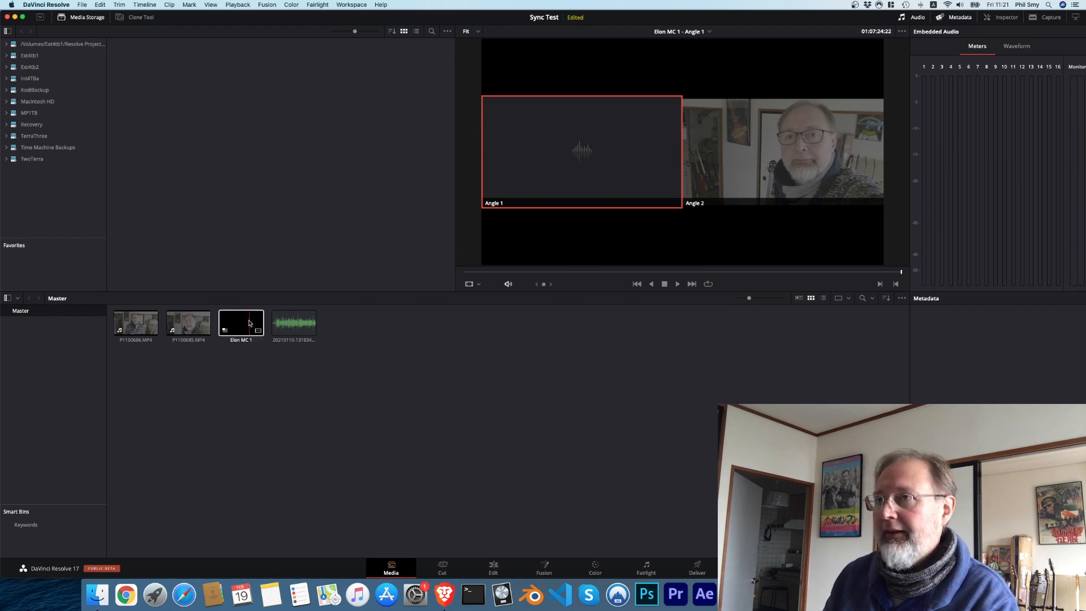
left_click(250, 323)
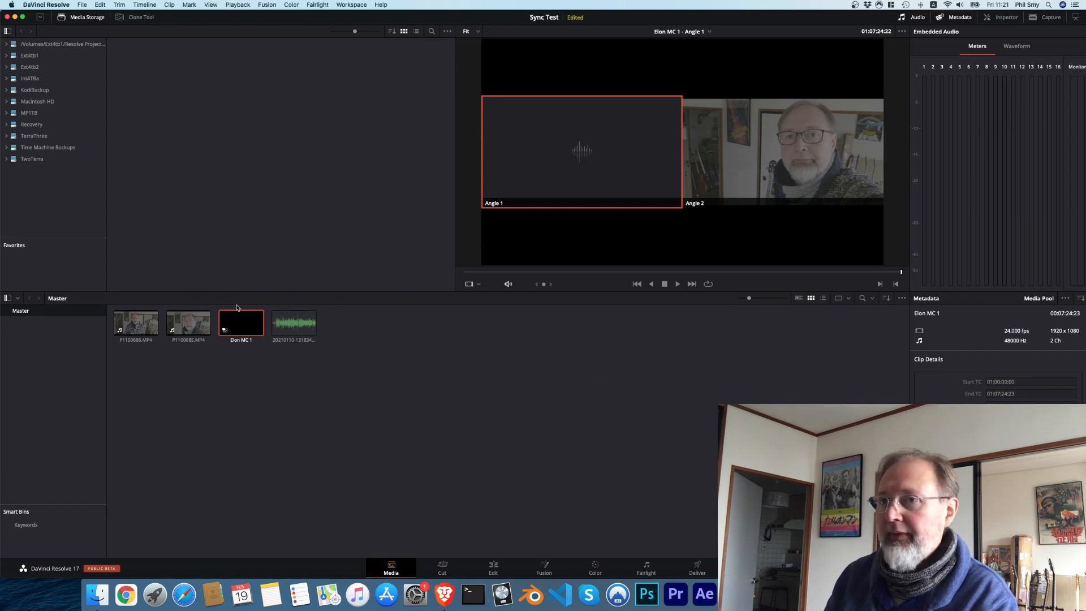
right_click(242, 321)
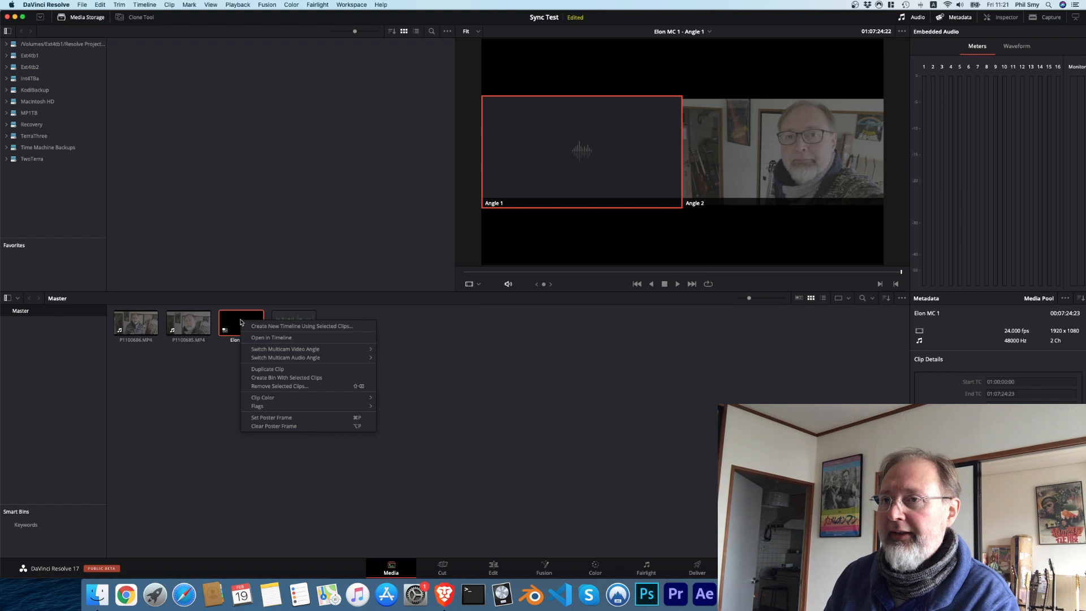
left_click(282, 327)
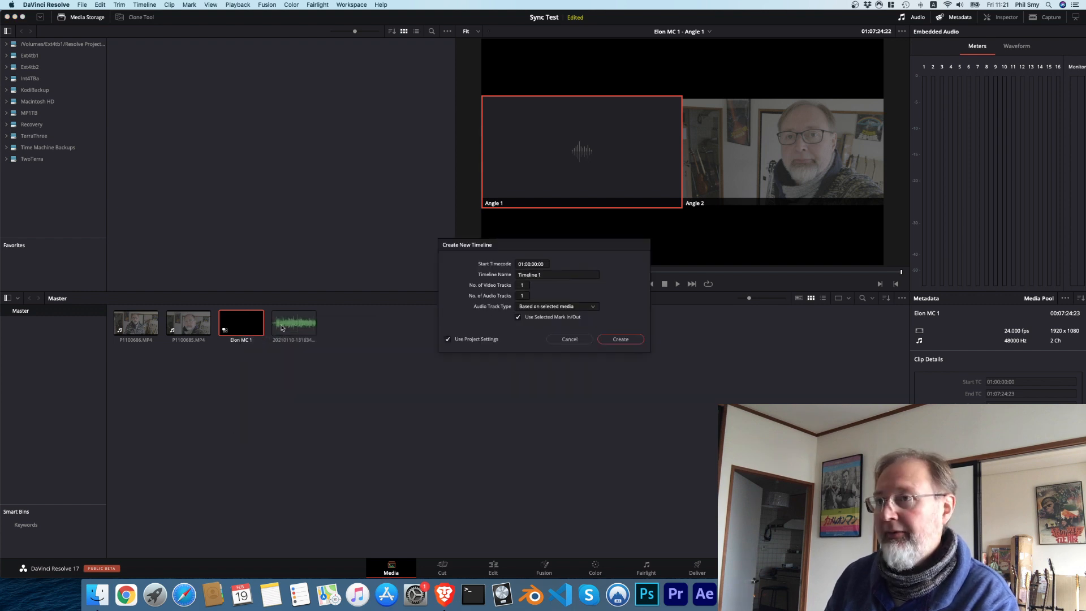
left_click(575, 277)
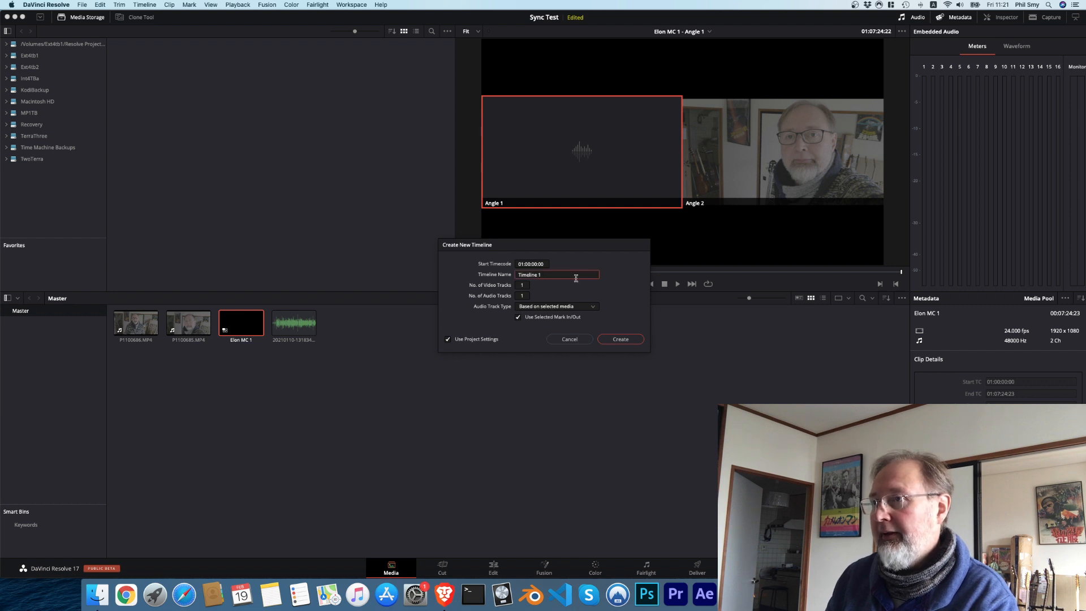
key("BackSpace")
type("mc")
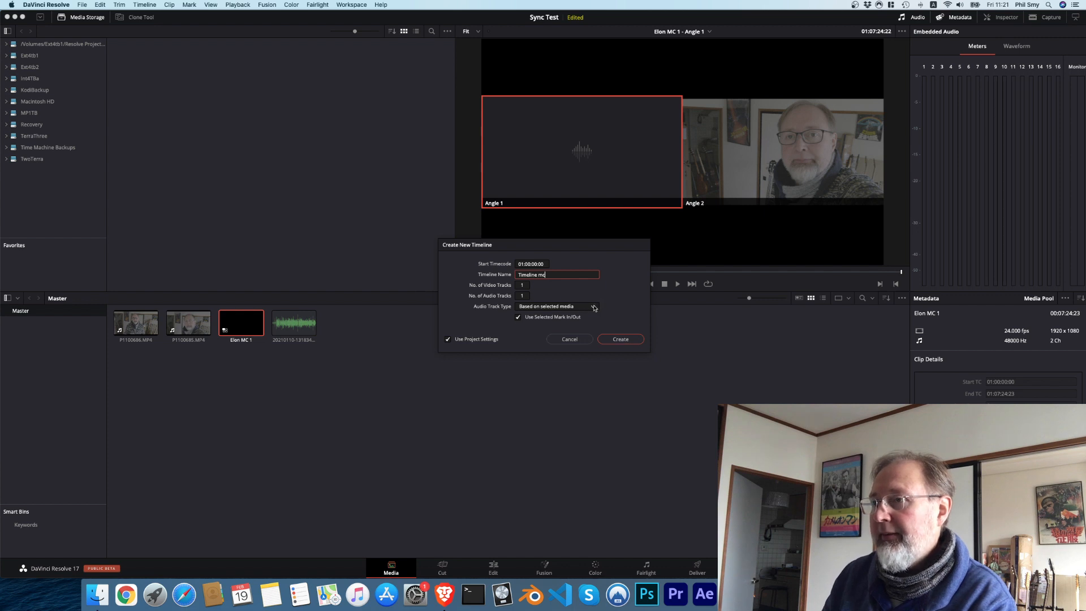
left_click(518, 317)
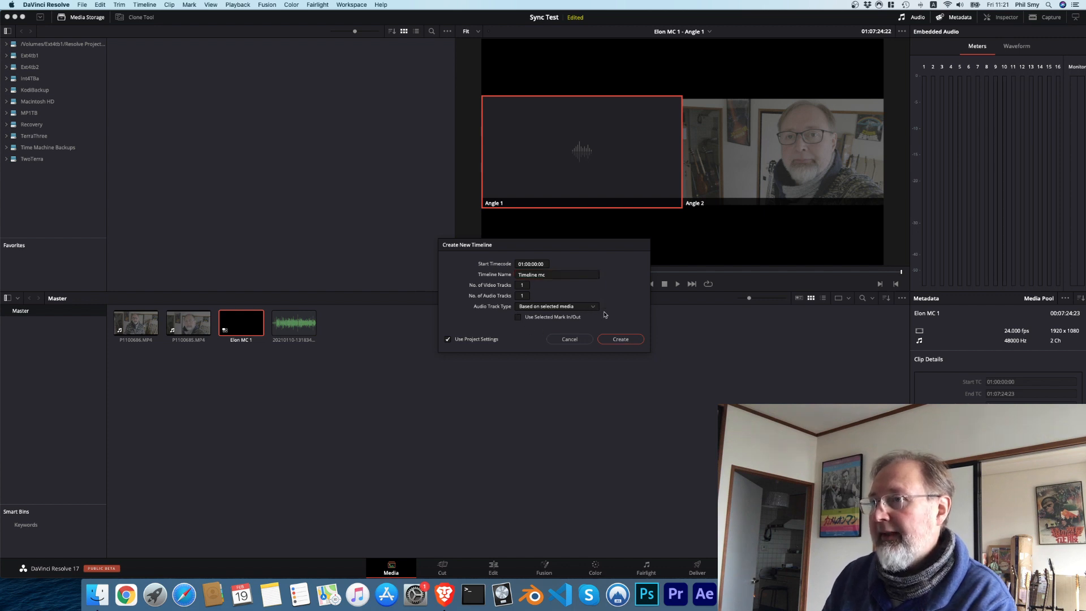
left_click(619, 341)
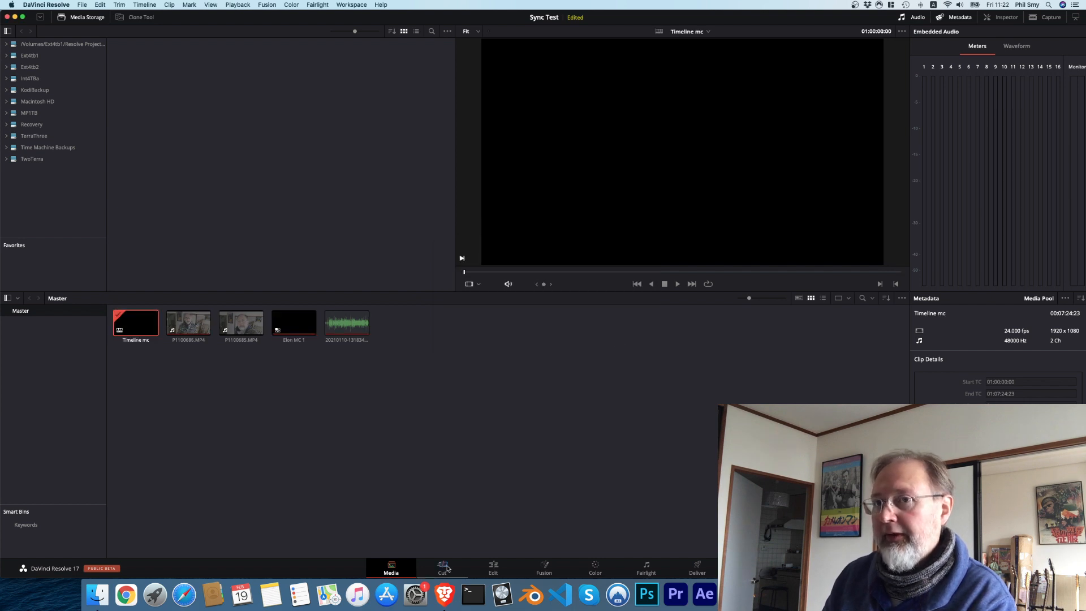
Step: Open Timeline mc for editing and scrub through it to inspect the multicam clip's picture
double_click(134, 321)
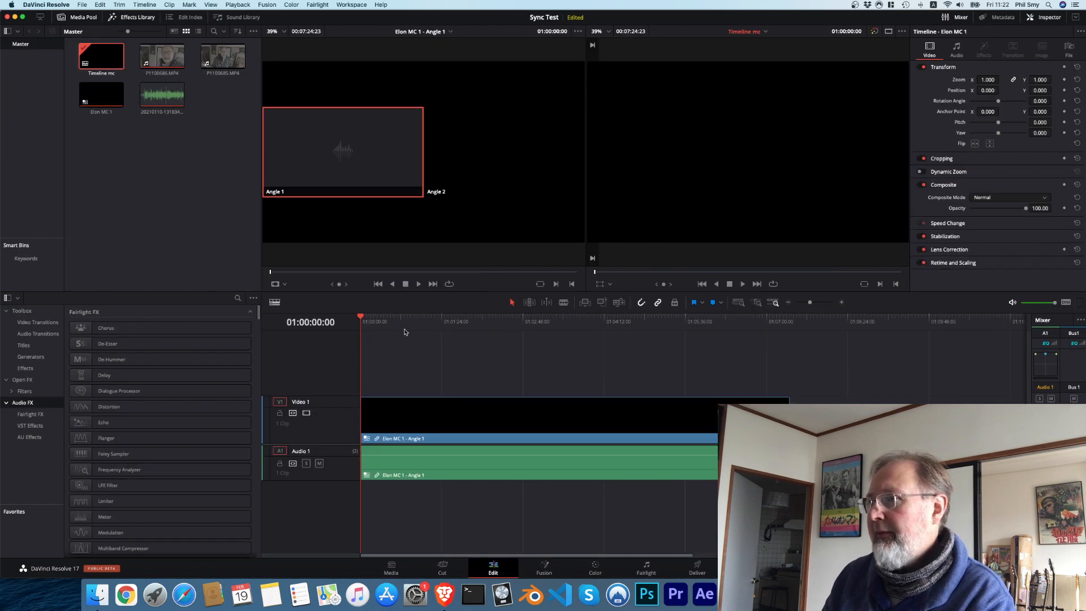
left_click_drag(363, 320, 789, 341)
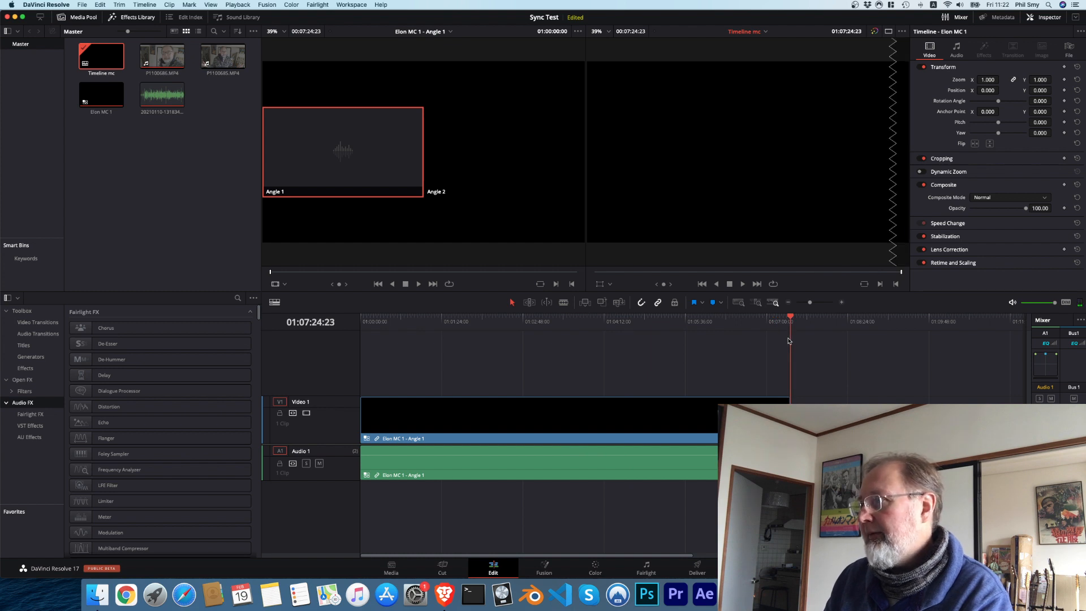
mouse_move(744, 341)
left_mouse_down()
mouse_move(733, 341)
mouse_move(751, 342)
left_mouse_up()
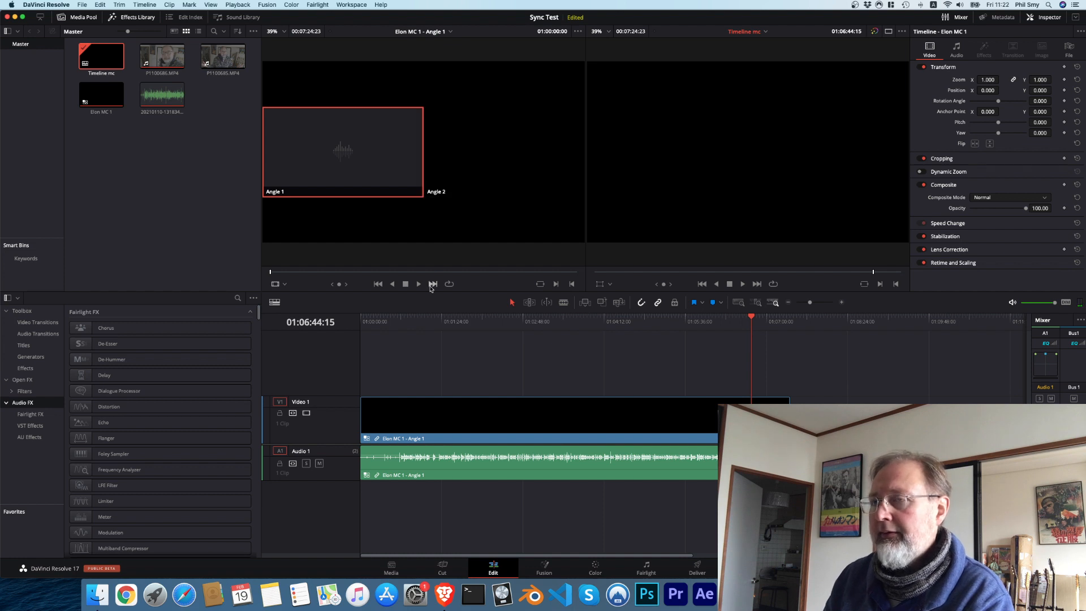
left_click(750, 317)
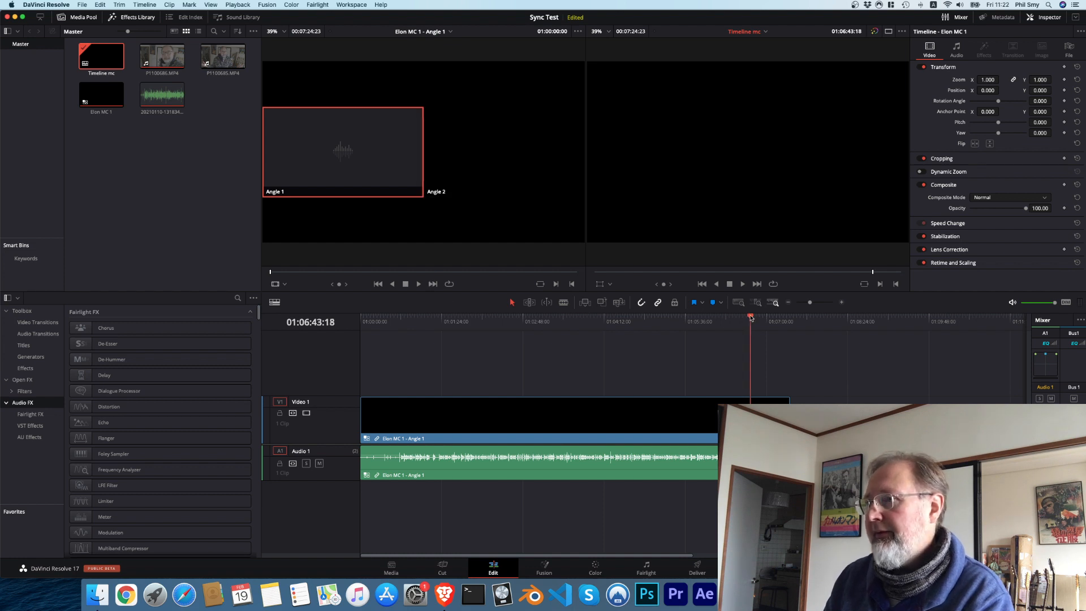
left_click_drag(750, 317, 571, 319)
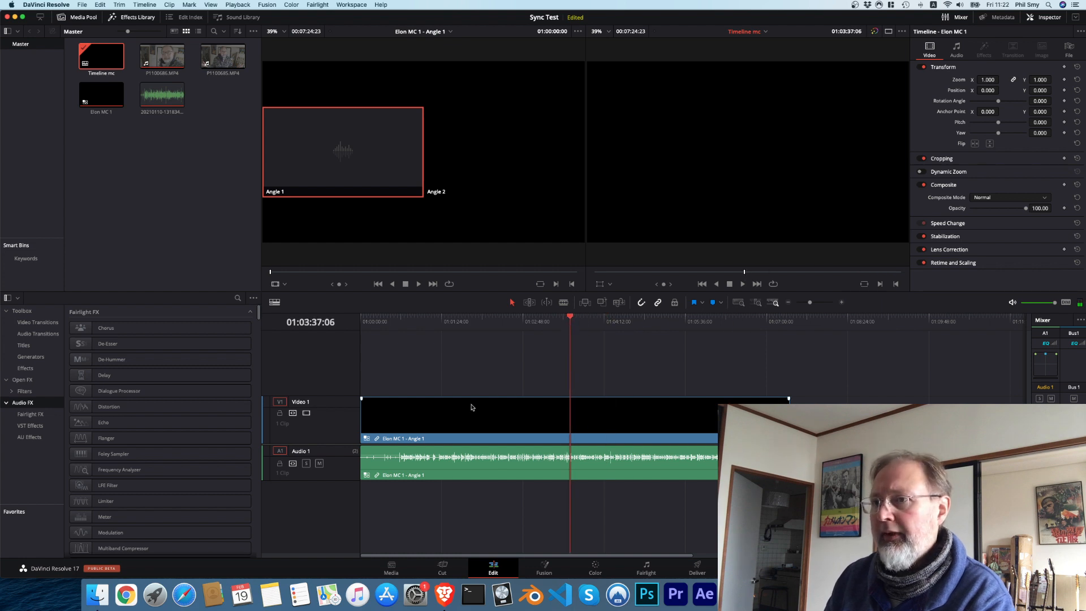
Step: Delete the multicam clip from the timeline and place Elon MC 1 from the media pool at the timeline's start again
left_click_drag(448, 377, 531, 507)
key("Delete")
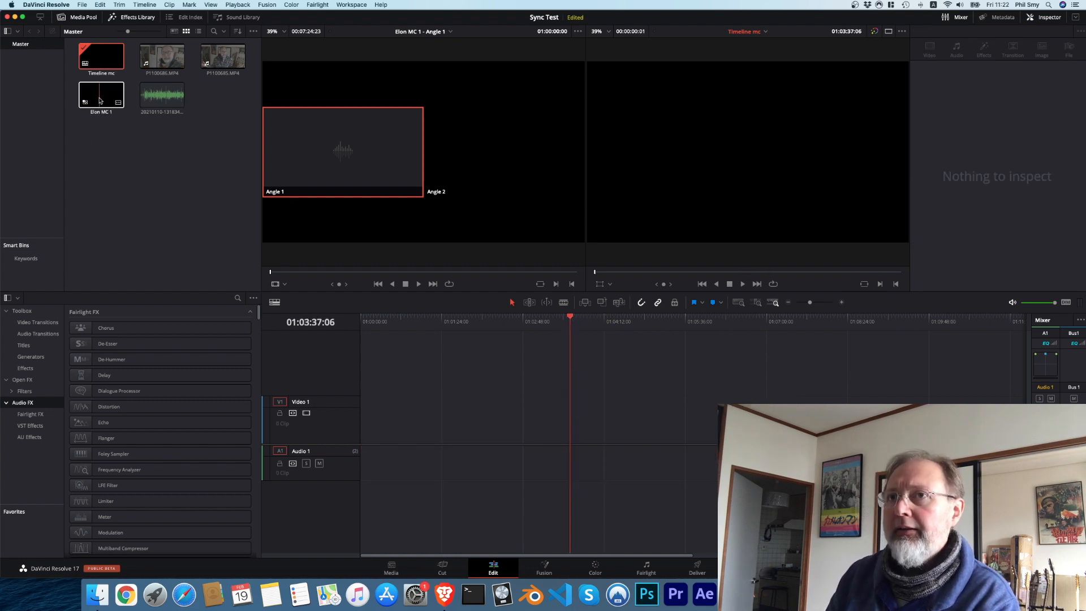
left_click_drag(99, 100, 365, 425)
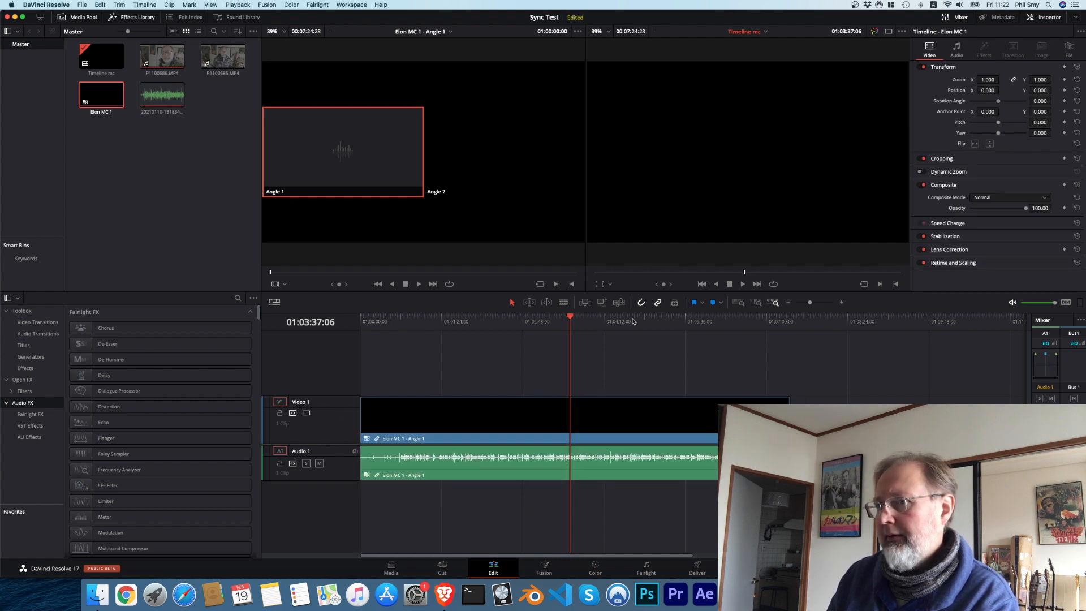
Step: Return the playhead to the start of the timeline and go back to the Media page
left_click_drag(571, 320, 334, 346)
left_click(157, 175)
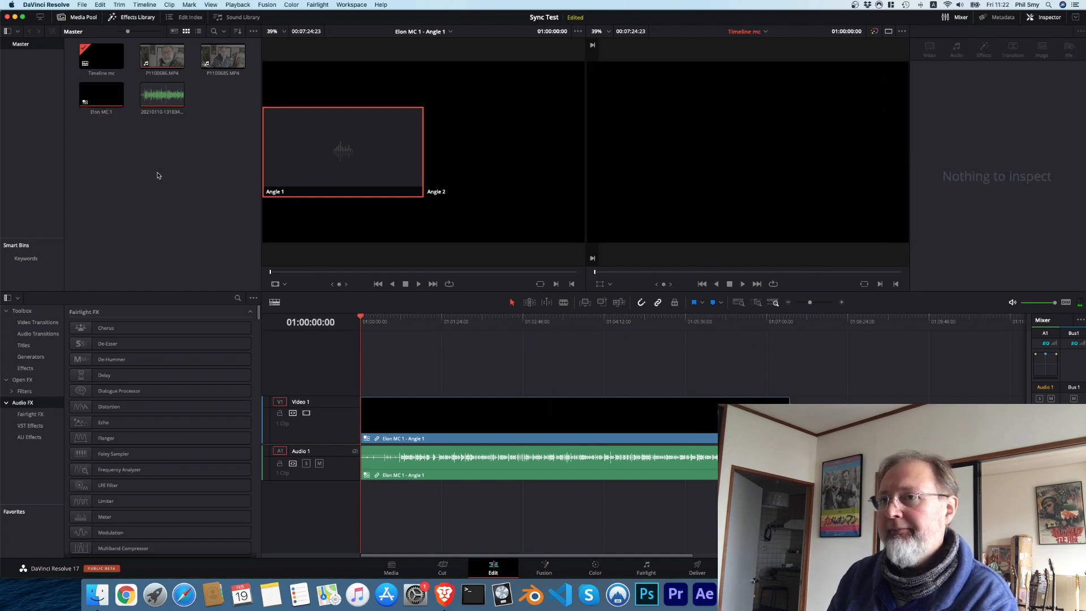
left_click(391, 568)
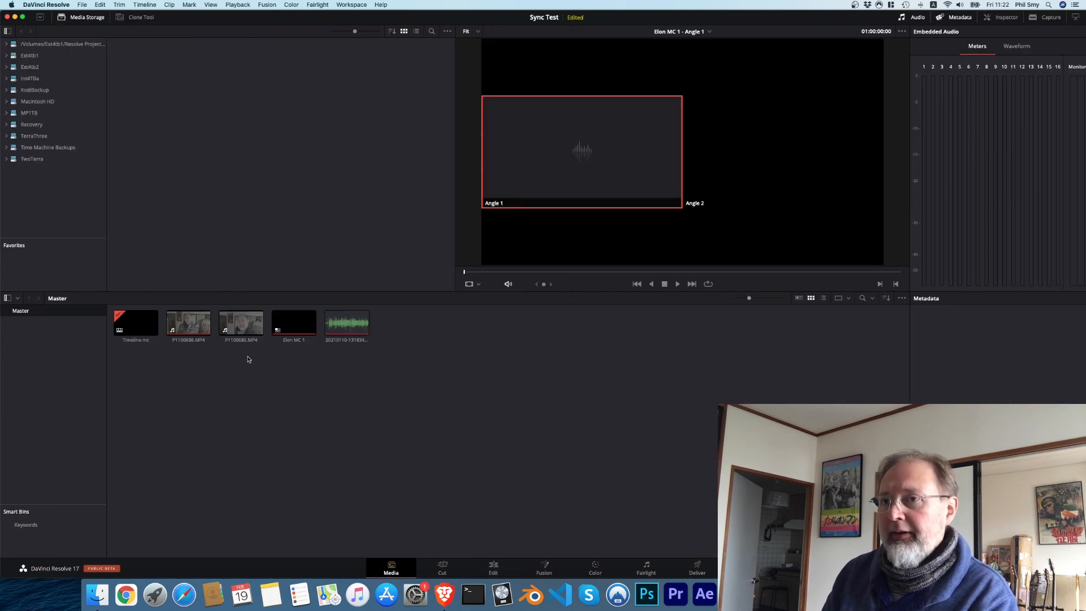
Step: Try to auto-sync P1100686.MP4, P1100685.MP4 and the separate audio file based on waveform
left_click_drag(263, 369, 186, 322)
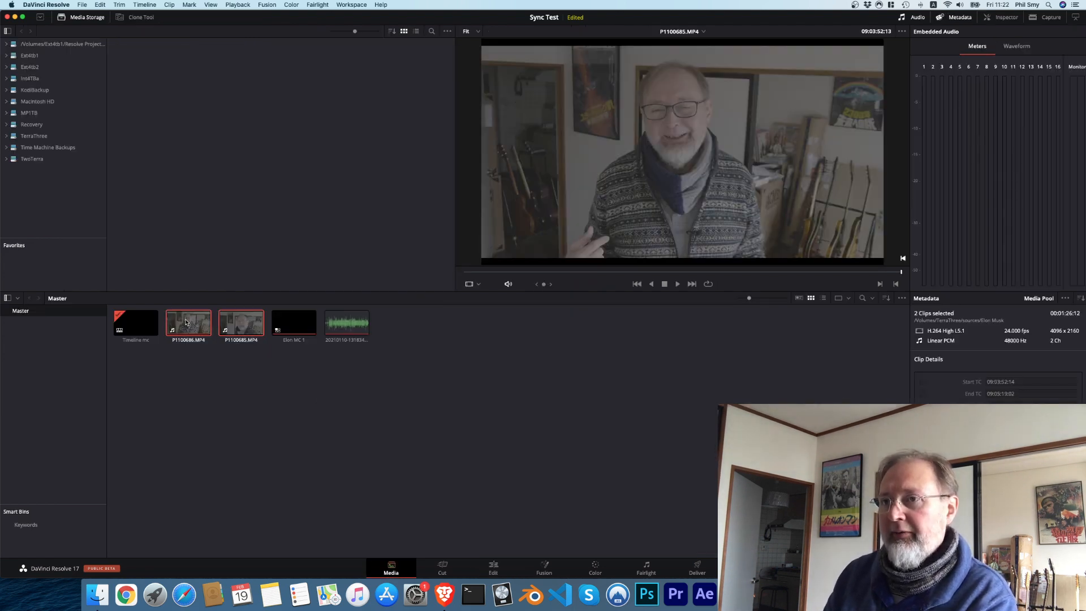
left_click(342, 324, "super")
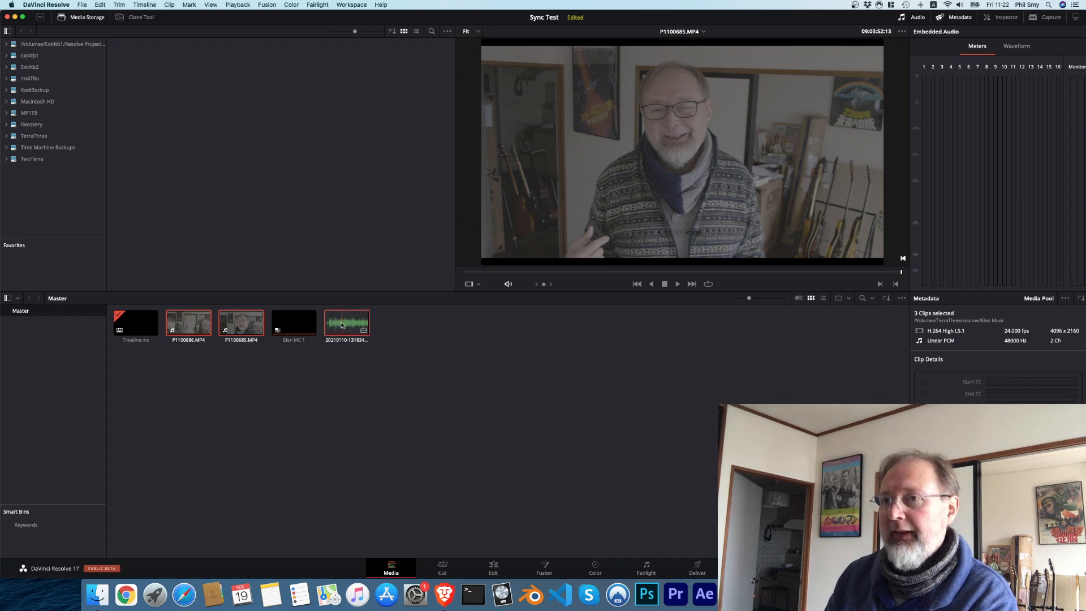
right_click(343, 325)
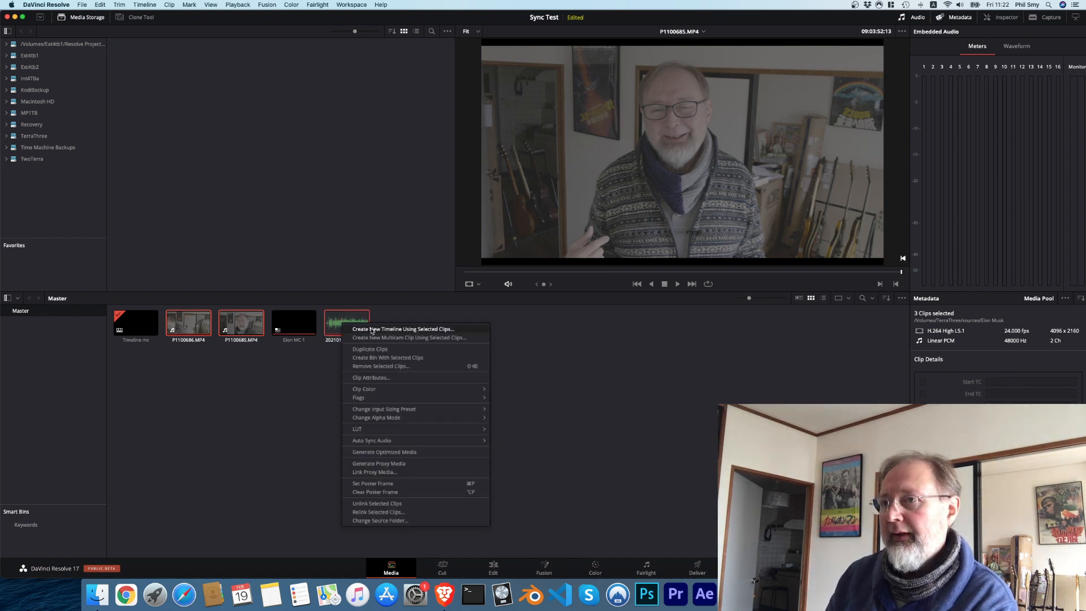
mouse_move(465, 442)
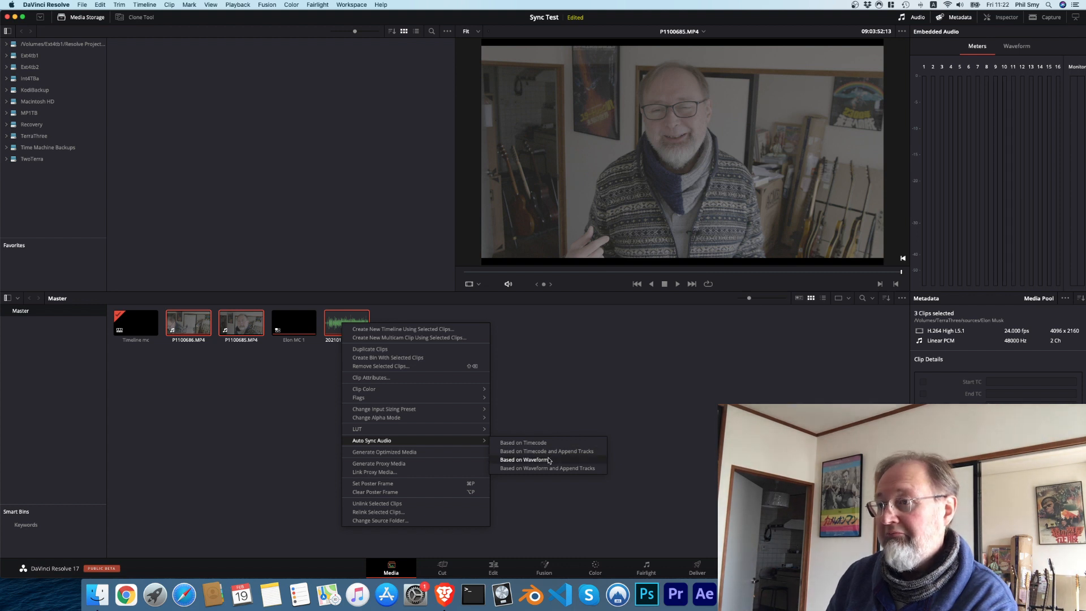
left_click(525, 459)
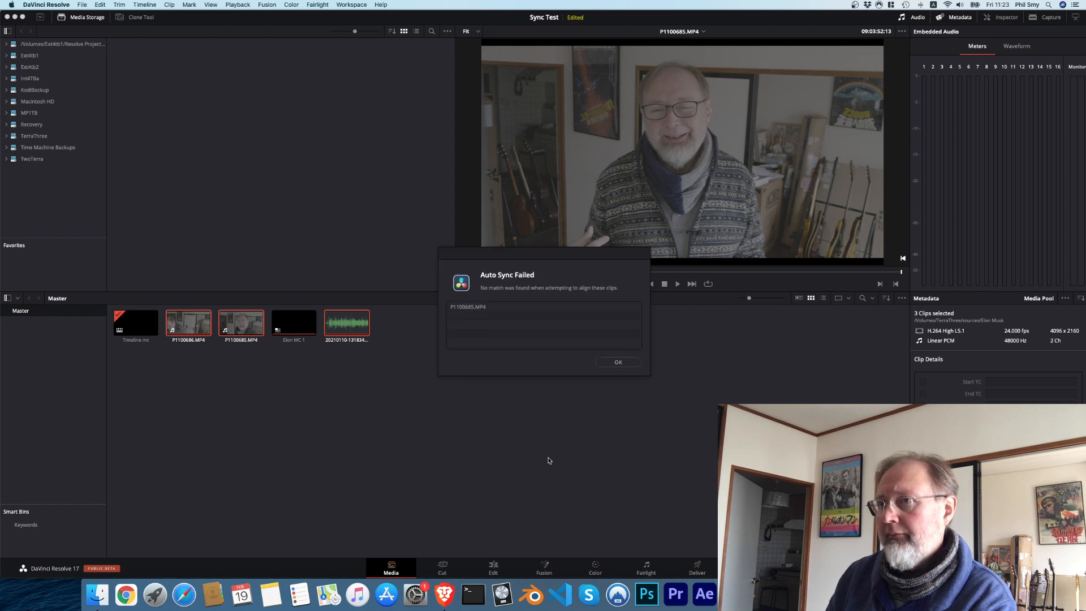
left_click(618, 362)
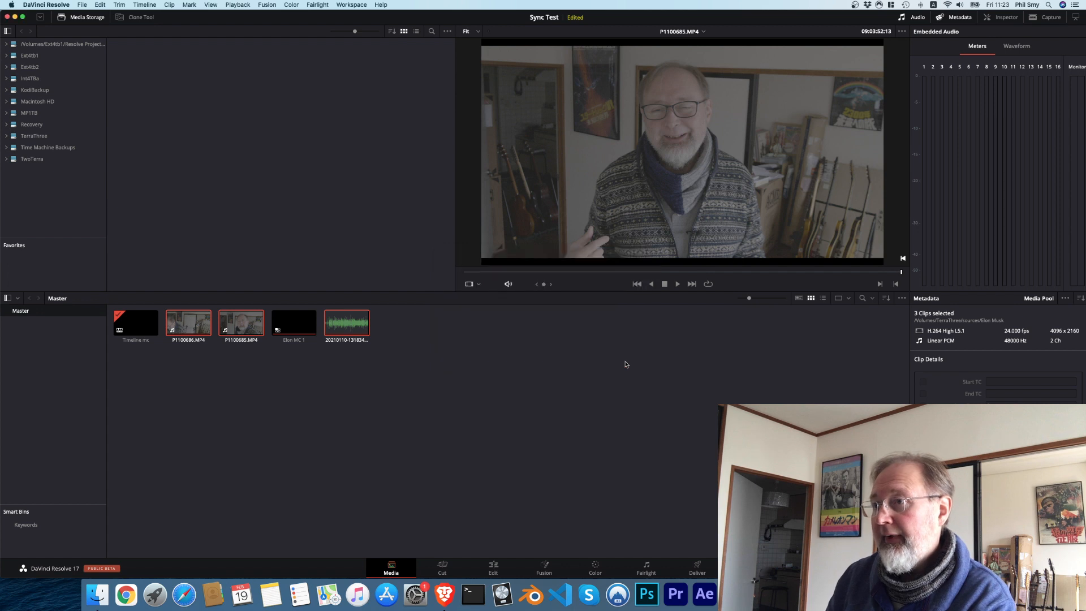
Step: View P1100685.MP4 and P1100686.MP4 individually in the viewer to compare the two camera clips
left_click(483, 404)
left_click(249, 318)
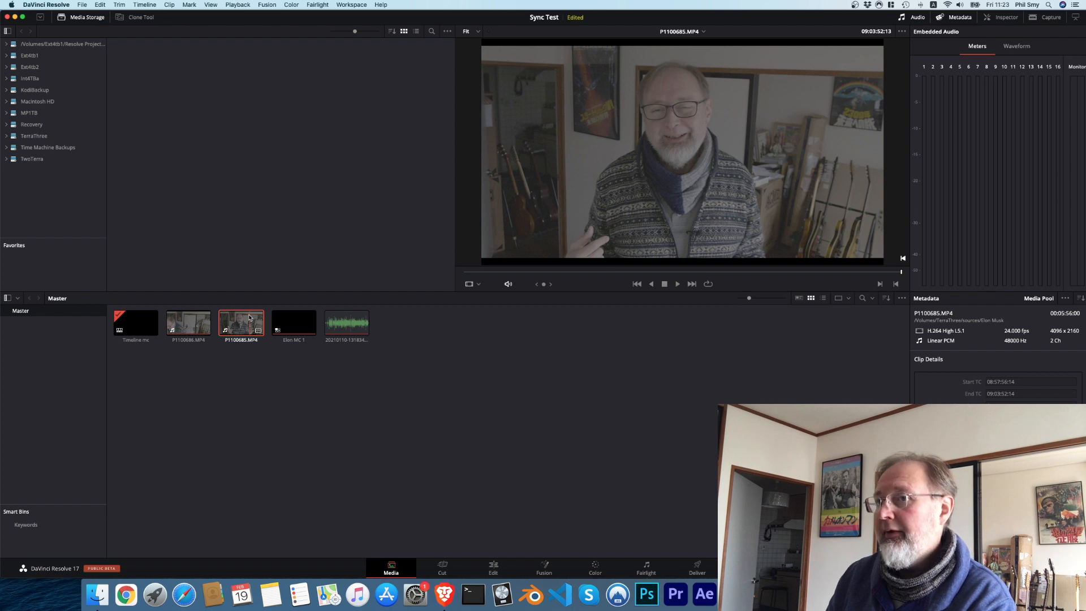
left_click(187, 323)
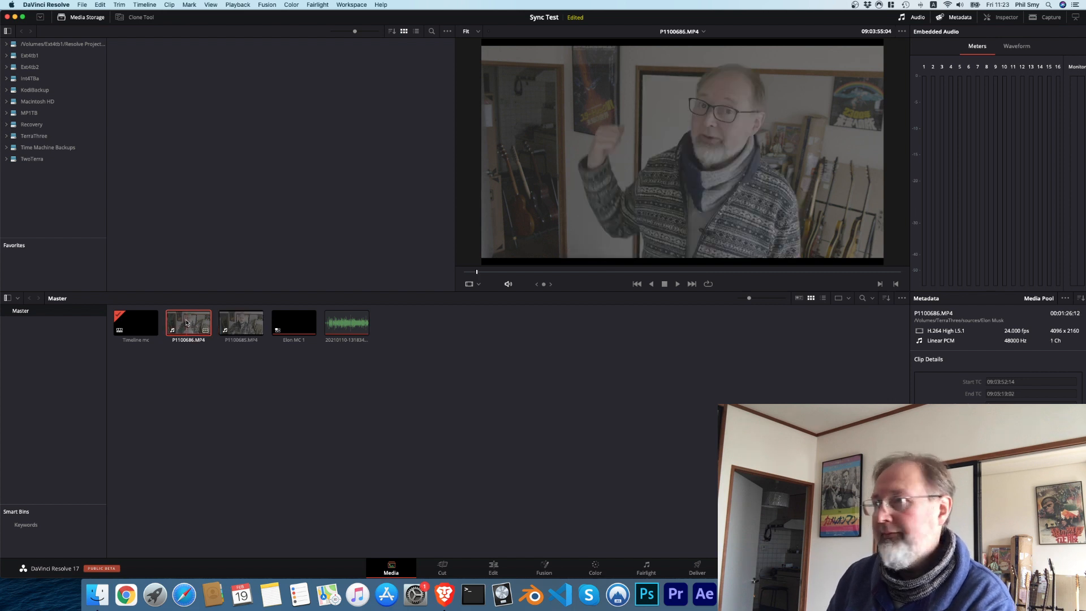
left_click(241, 322)
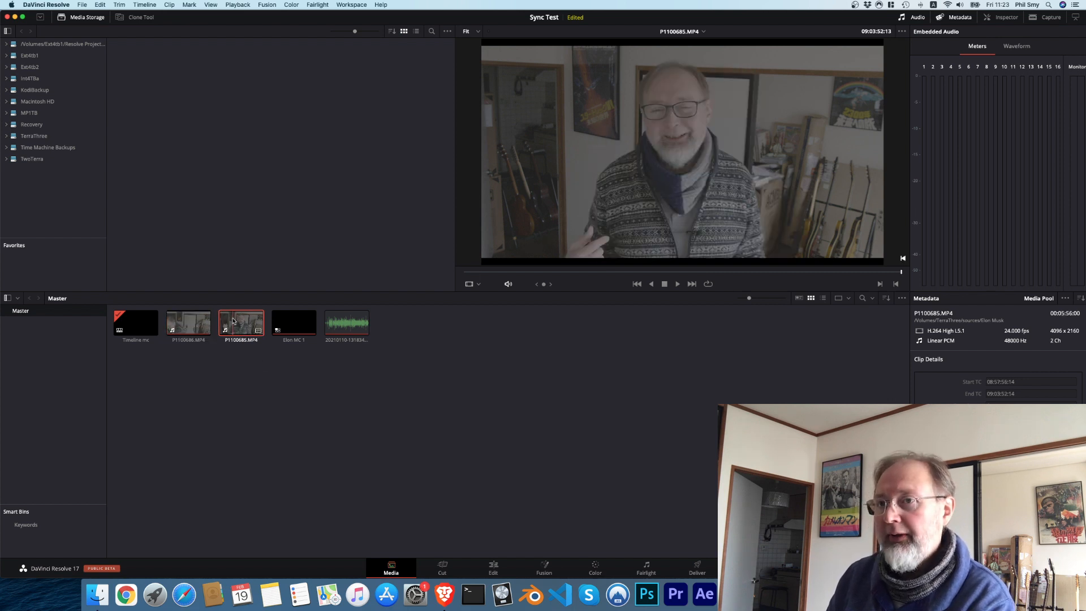
Step: Undo the recent changes until the media pool holds only the two camera clips and the audio file
left_click(291, 390)
key("super+z")
key("super+z")
key("super+z")
key("super+z")
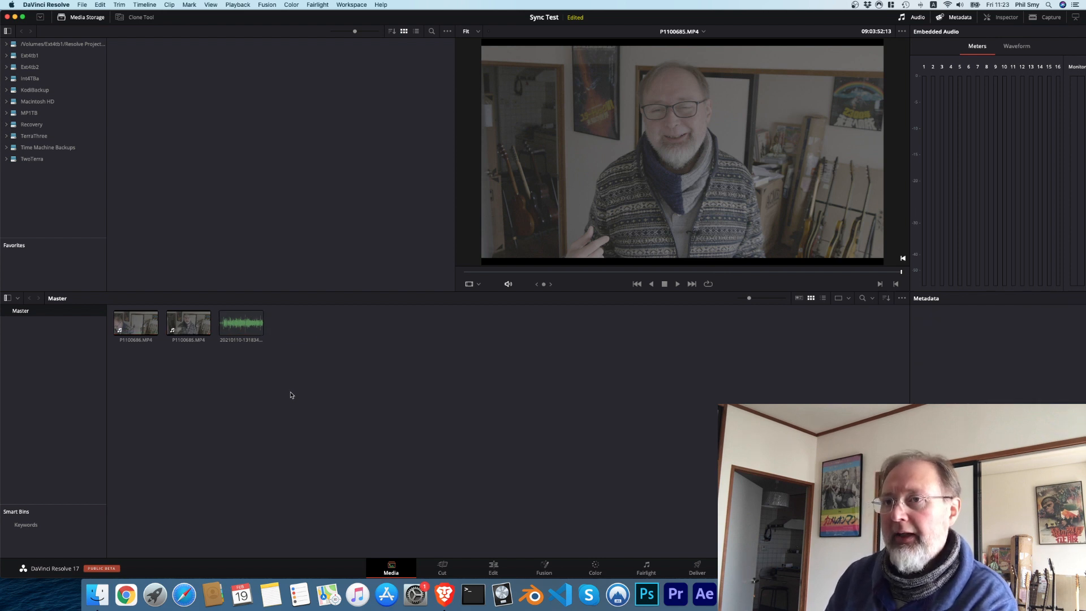
Step: Try to auto-sync both camera clips and the audio file based on waveform, with tracks appended
left_click_drag(288, 391, 117, 316)
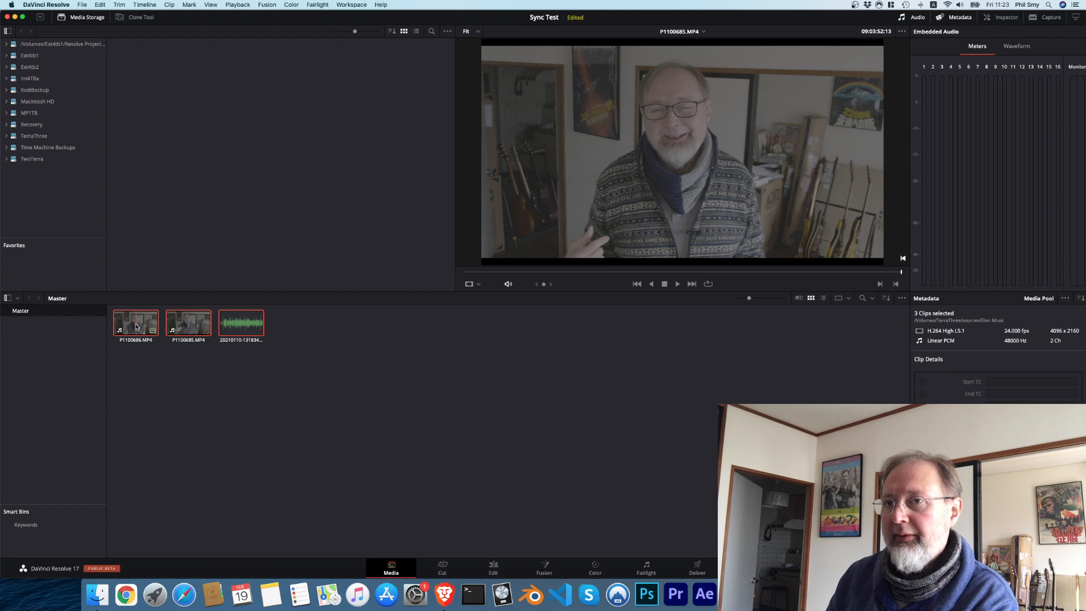
right_click(153, 331)
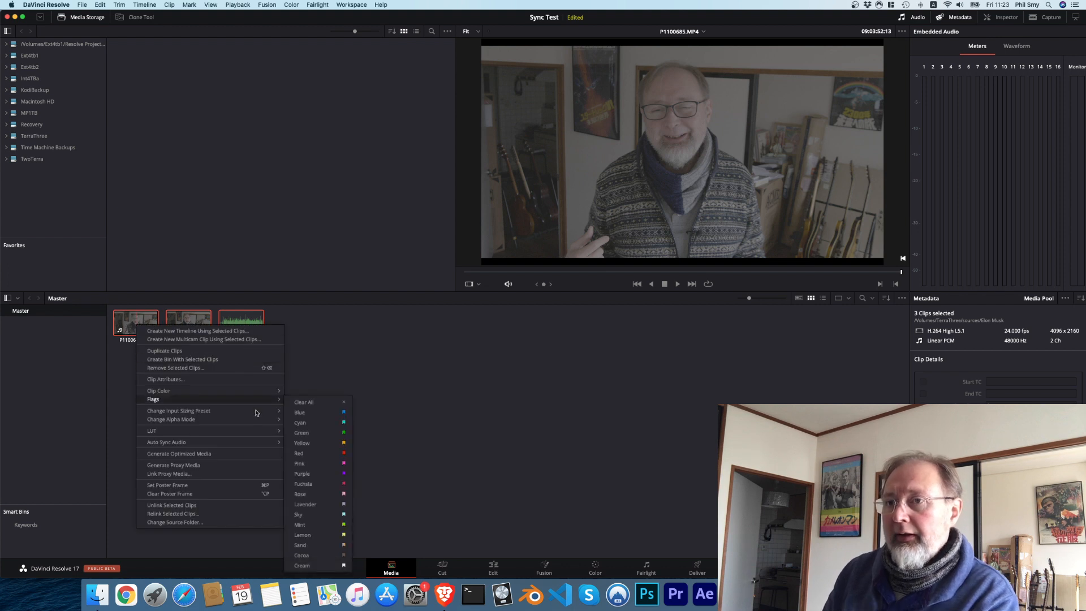
mouse_move(252, 446)
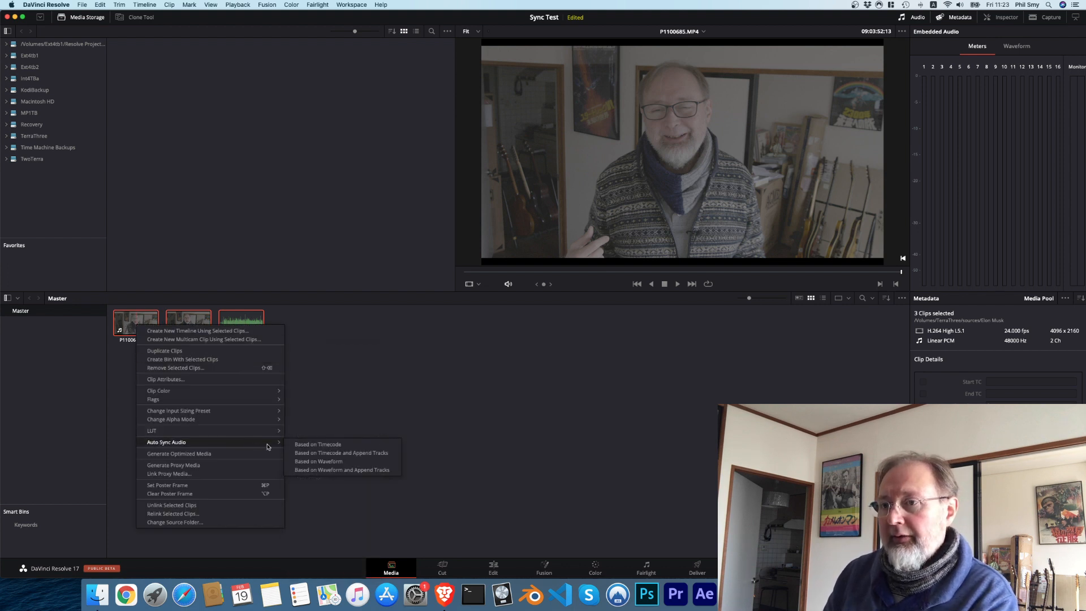
left_click(363, 471)
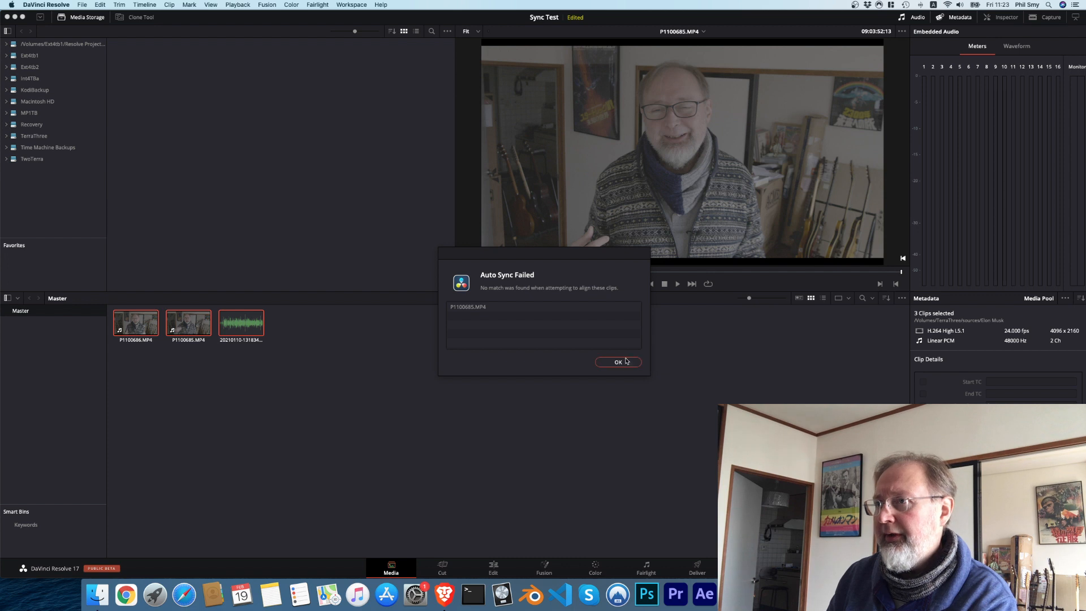
left_click(626, 360)
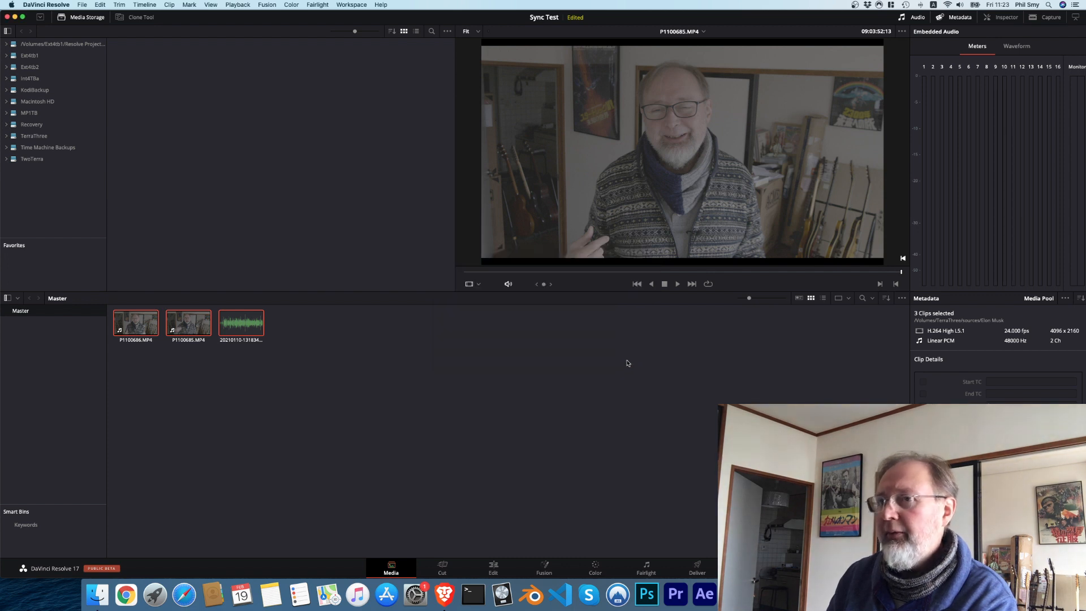
Step: Play P1100685.MP4 from near its beginning to check its picture and recorded sound
left_click(187, 323)
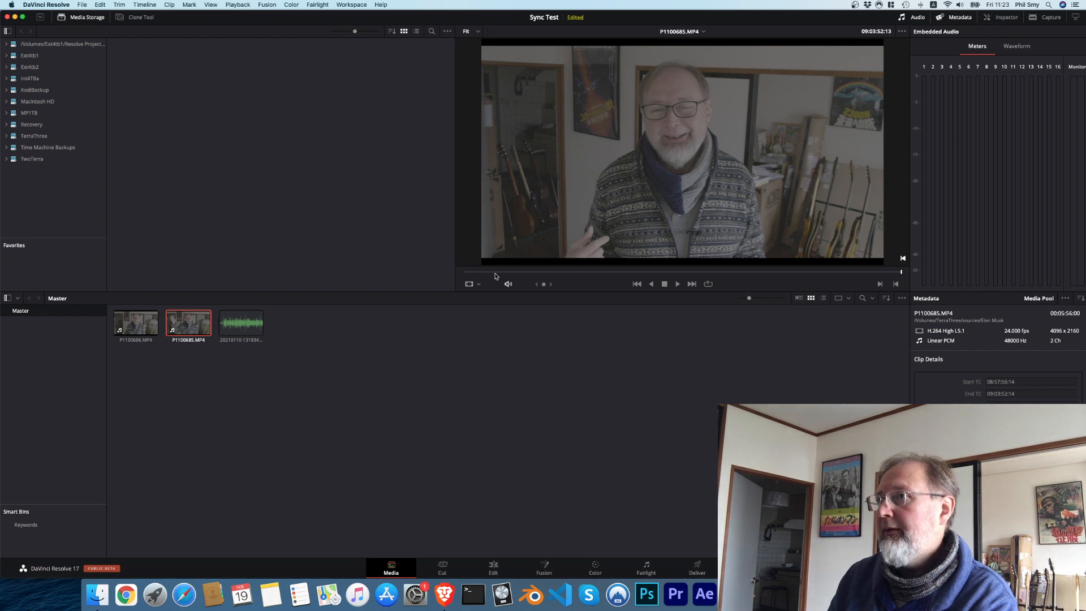
mouse_move(493, 273)
left_mouse_down()
mouse_move(472, 273)
mouse_move(490, 273)
left_mouse_up()
key("space")
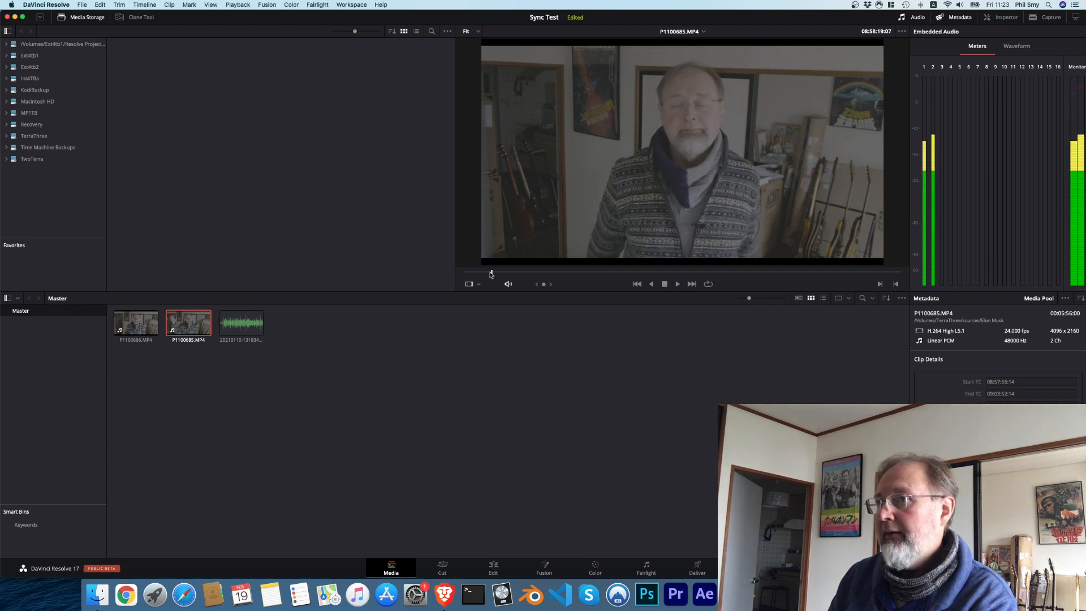
Step: Step back through the undo history to the state with only the three source files, redoing the one undo too many
left_click(223, 403)
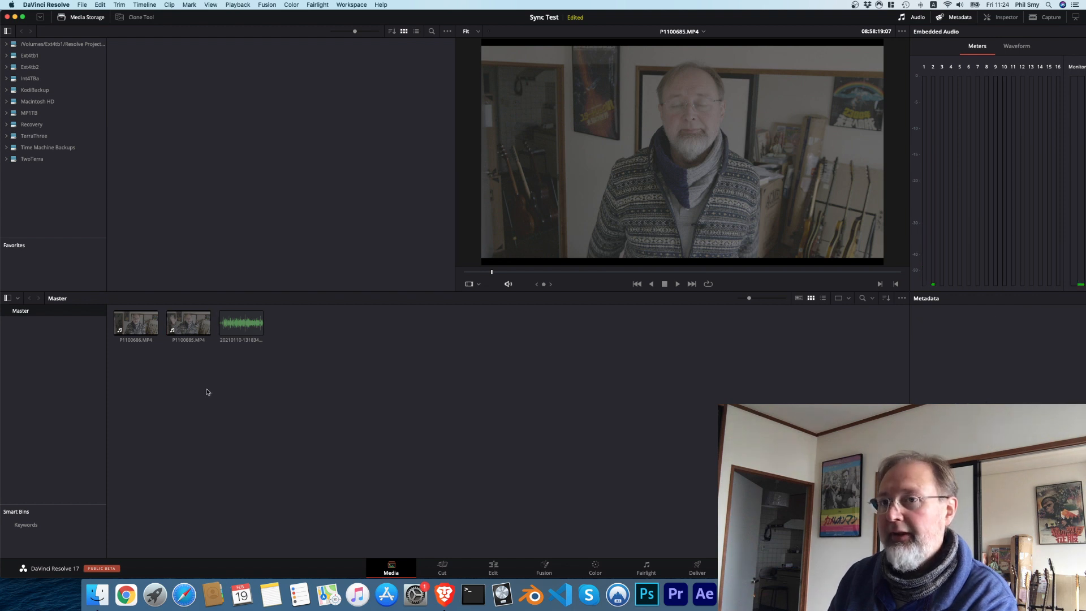
key("super+z")
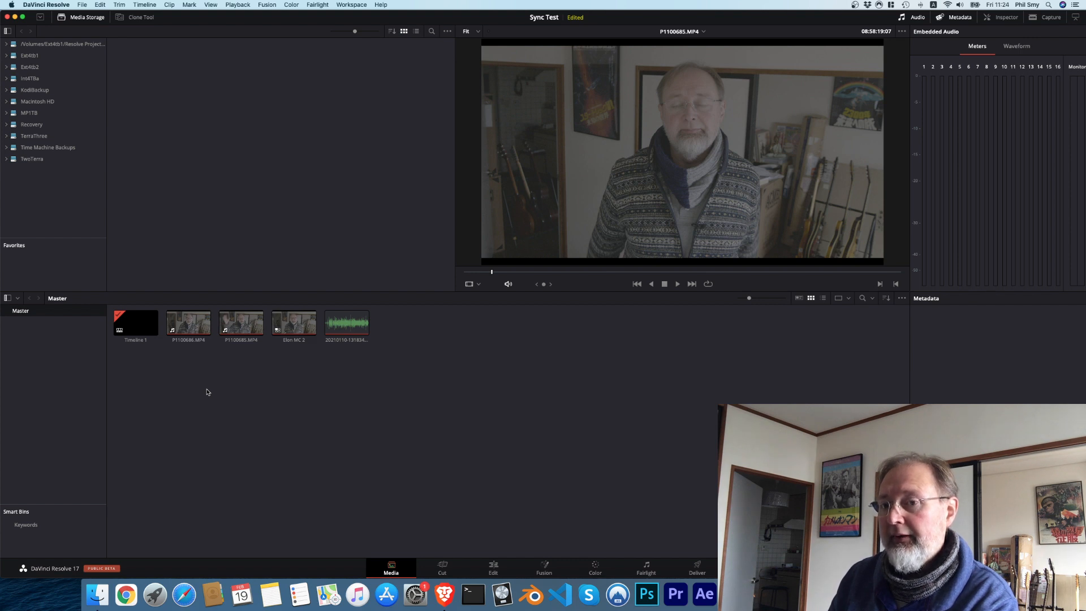
key("super+z")
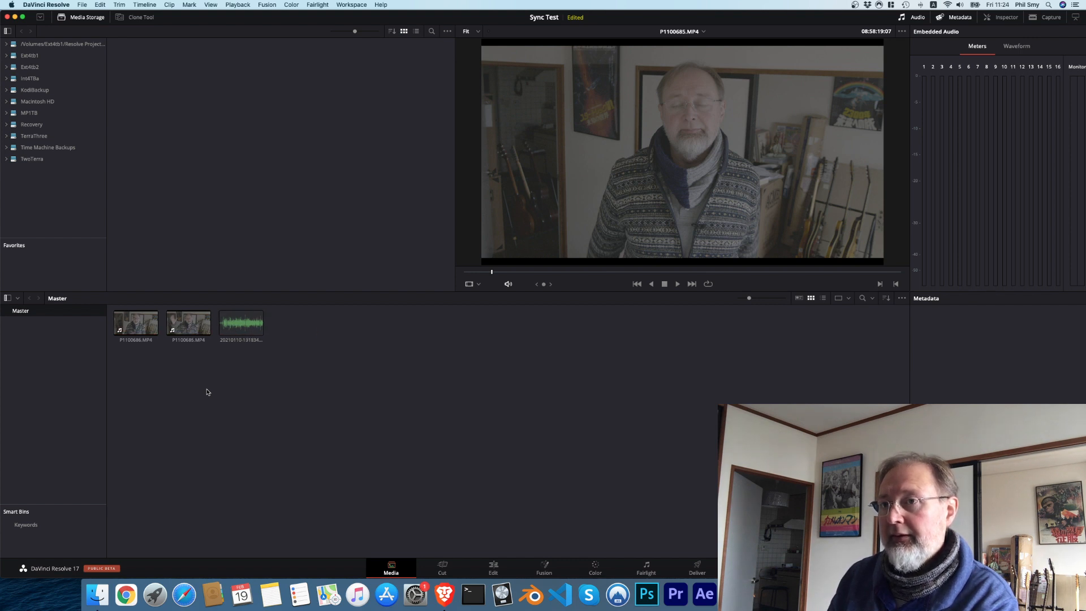
key("super+z")
key("super+shift+z")
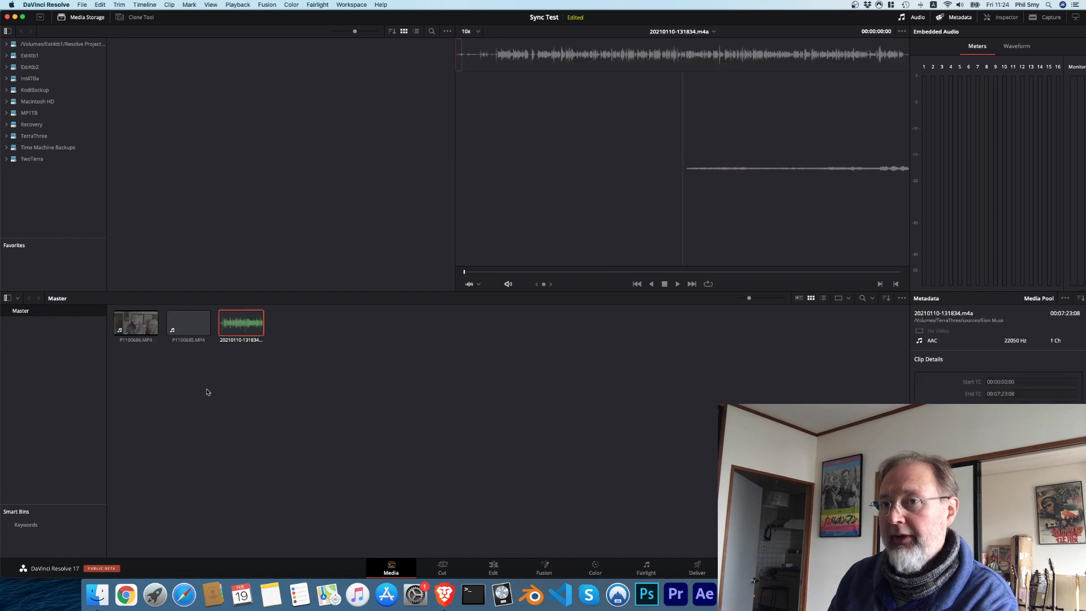
Step: Create a multicam clip named "P1100686 Multicam" from both camera clips, with angles synced by Sound, and preview its start
left_click(220, 390)
left_click_drag(217, 383, 128, 318)
right_click(129, 321)
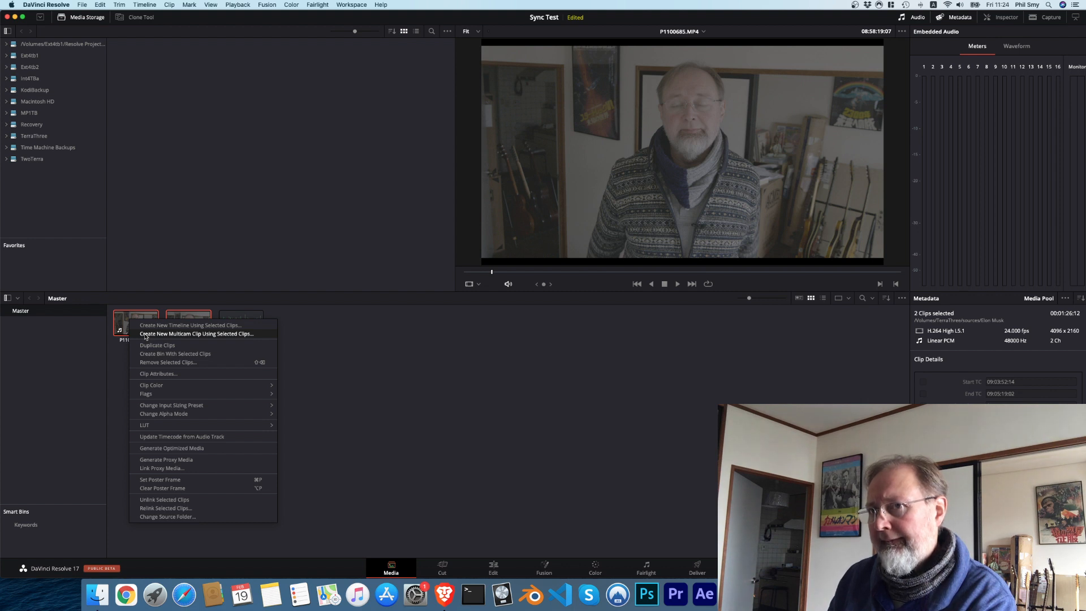
left_click(146, 333)
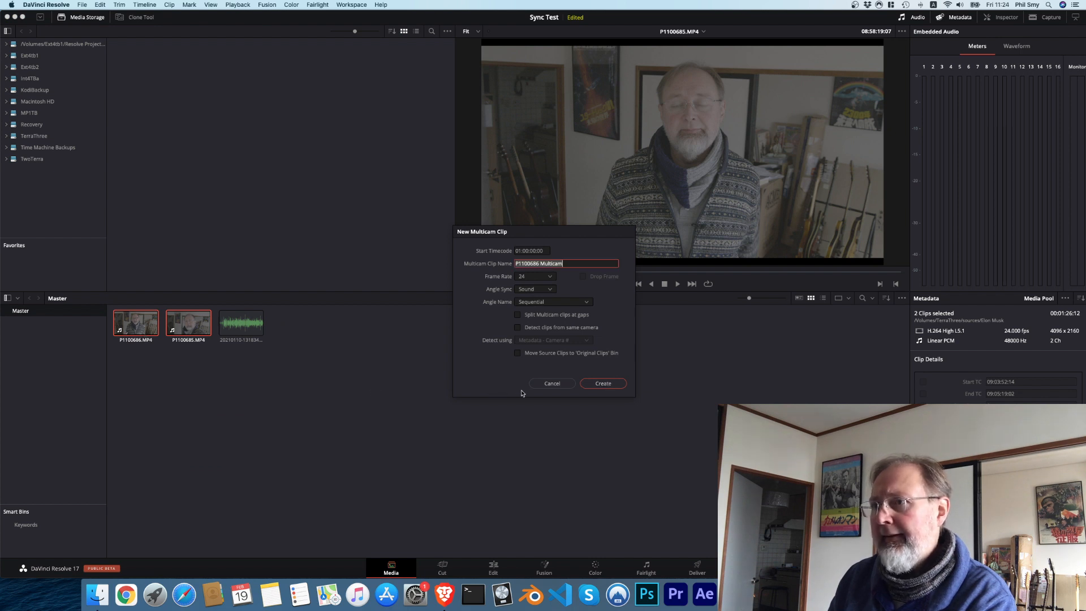
left_click(603, 384)
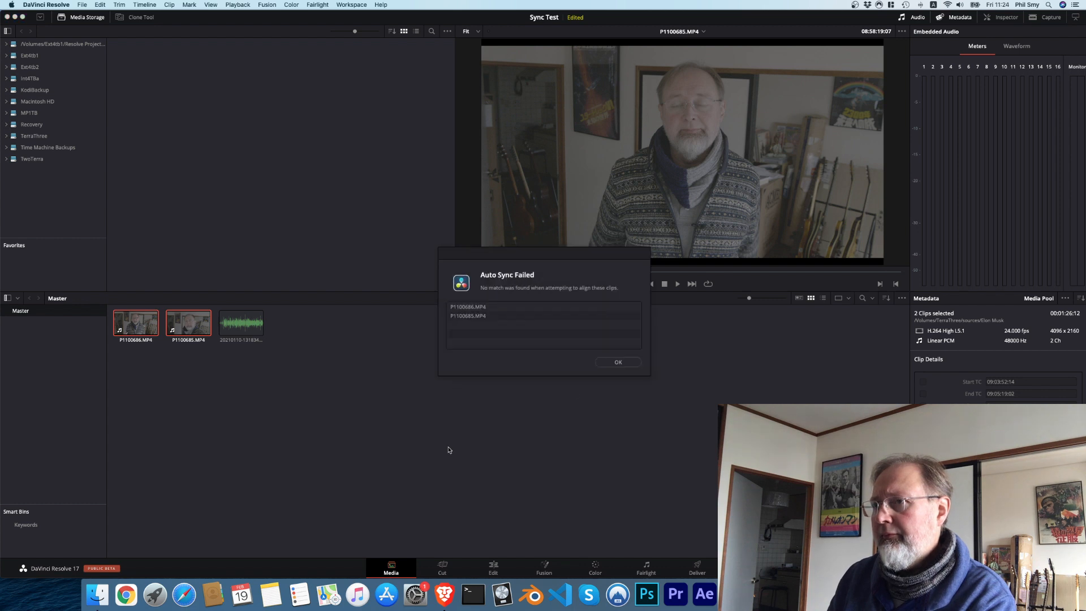
left_click(632, 361)
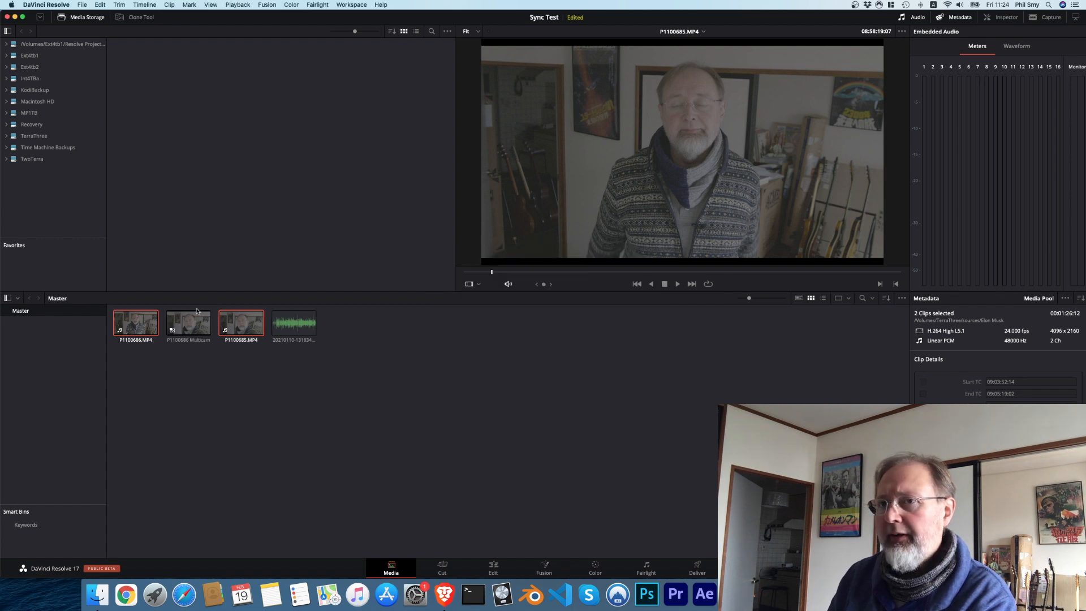
left_click(188, 318)
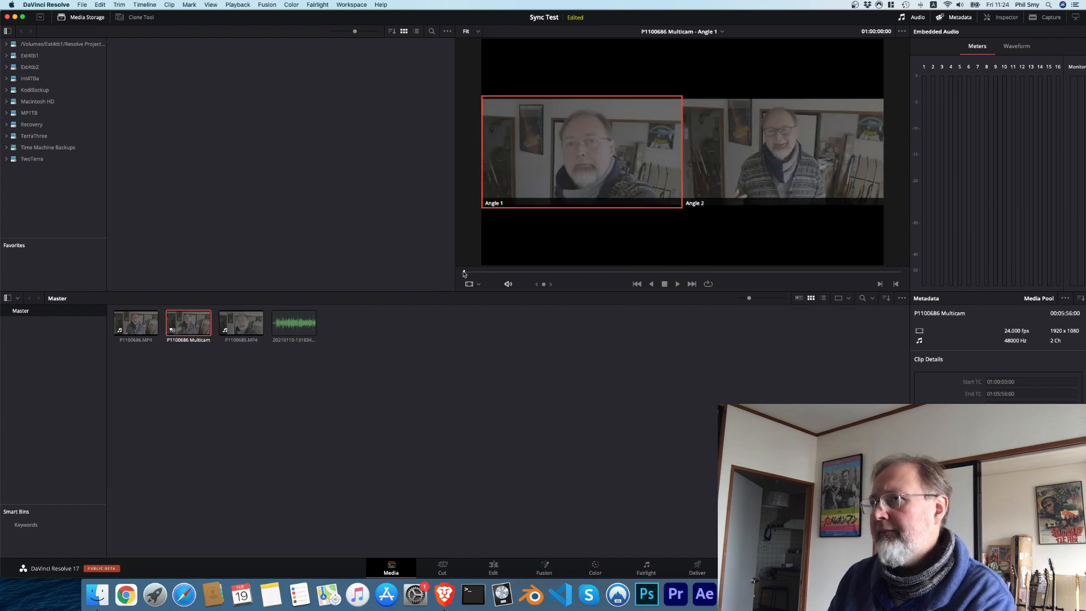
mouse_move(464, 274)
left_mouse_down()
mouse_move(691, 274)
mouse_move(457, 273)
left_mouse_up()
Step: Undo the creation of P1100686 Multicam, keeping the three source files in the media pool
key("super+z")
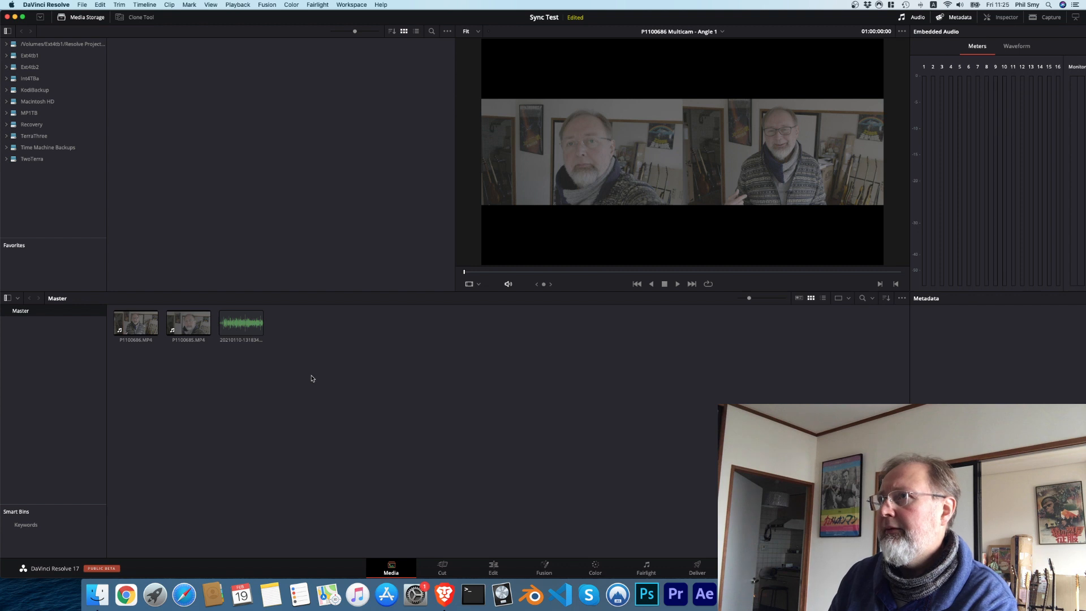
key("super+z")
key("super+shift+z")
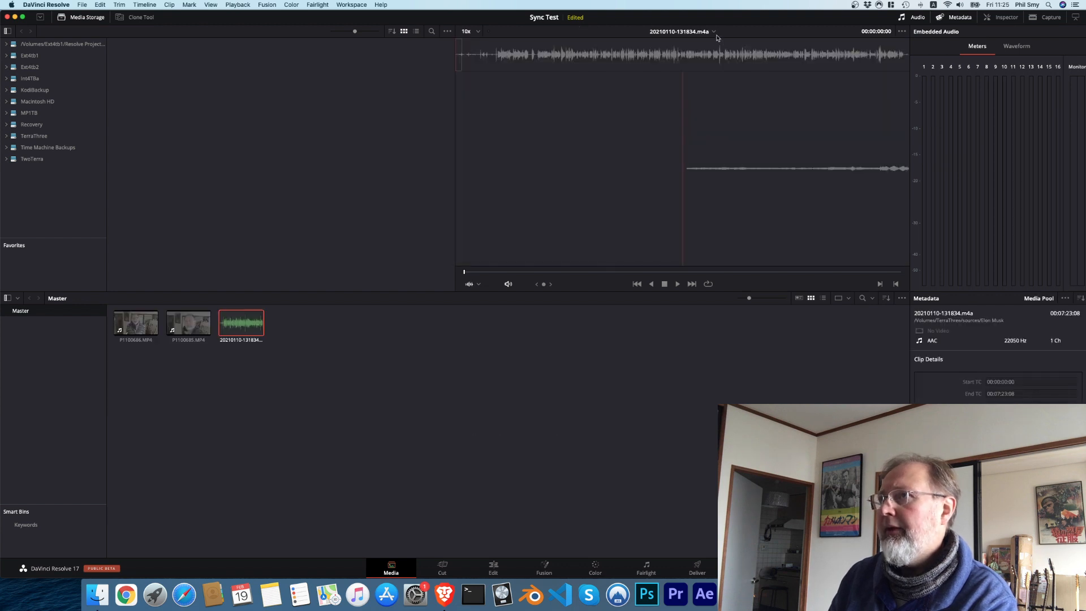
Step: Set up a new multicam clip from both camera clips, detecting clips from same camera and syncing angles by Timecode
left_click(171, 332)
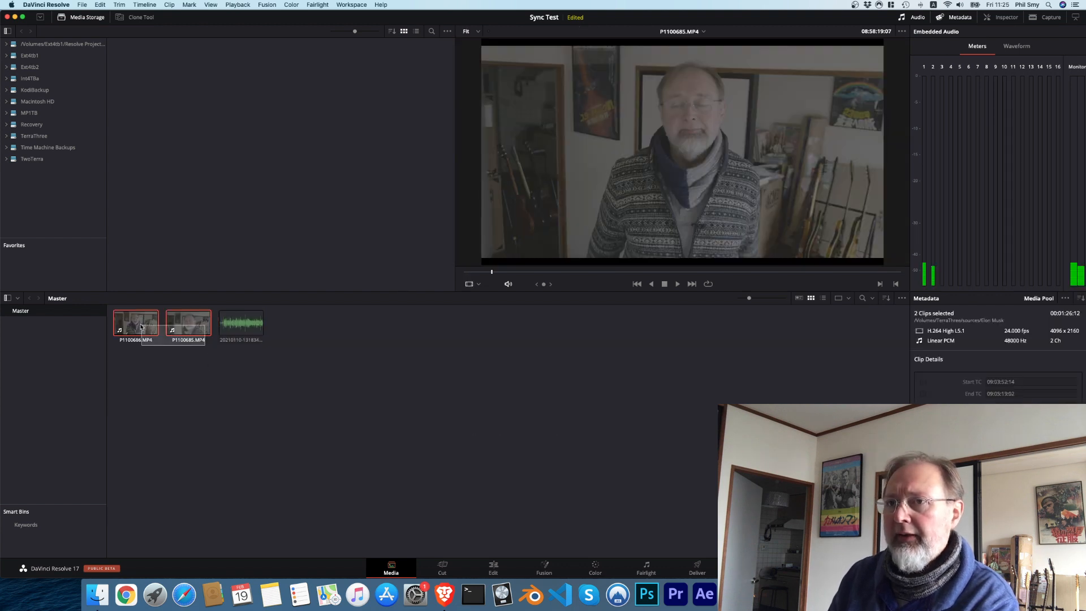
left_click(139, 327, "shift")
right_click(139, 326)
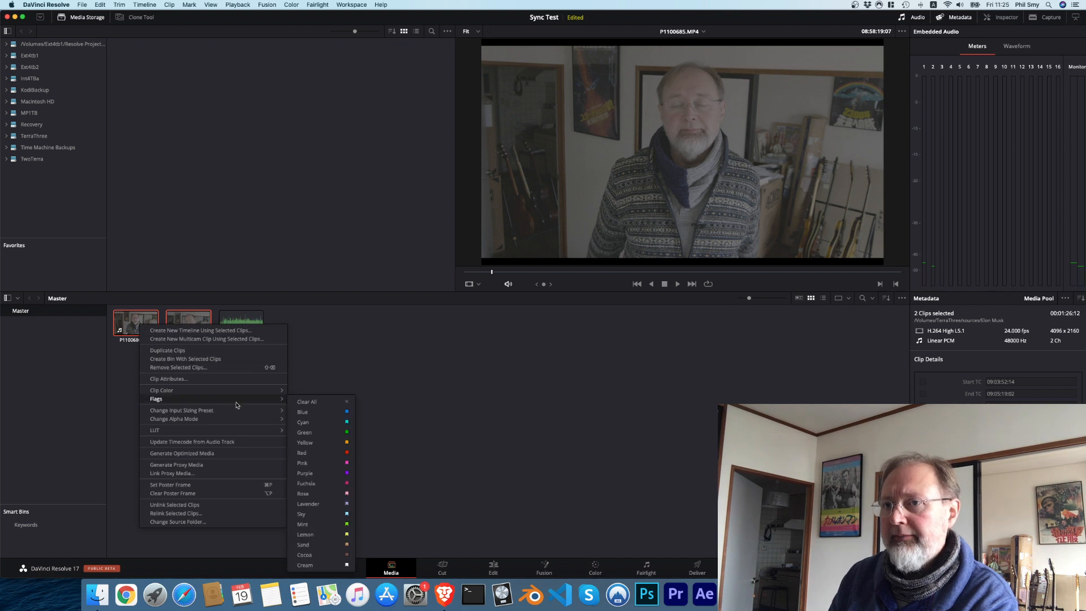
left_click(228, 340)
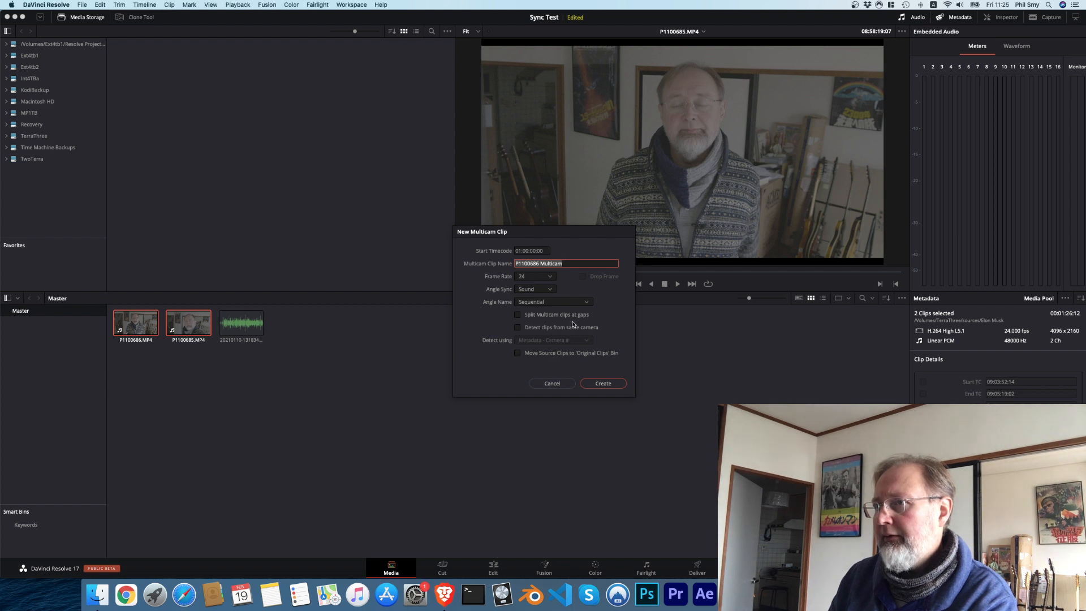
left_click(572, 327)
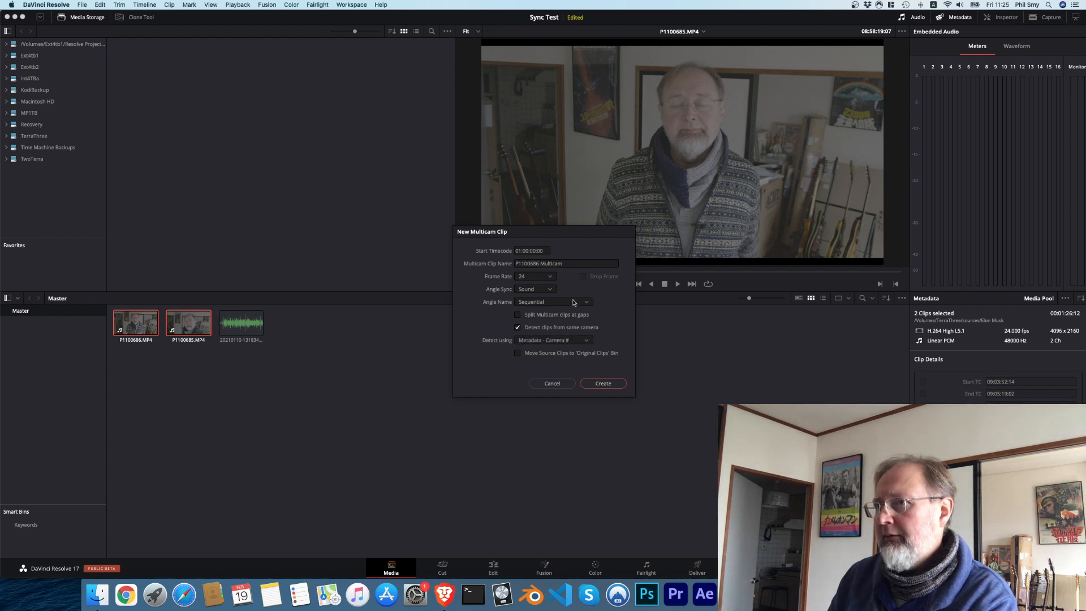
left_click(537, 291)
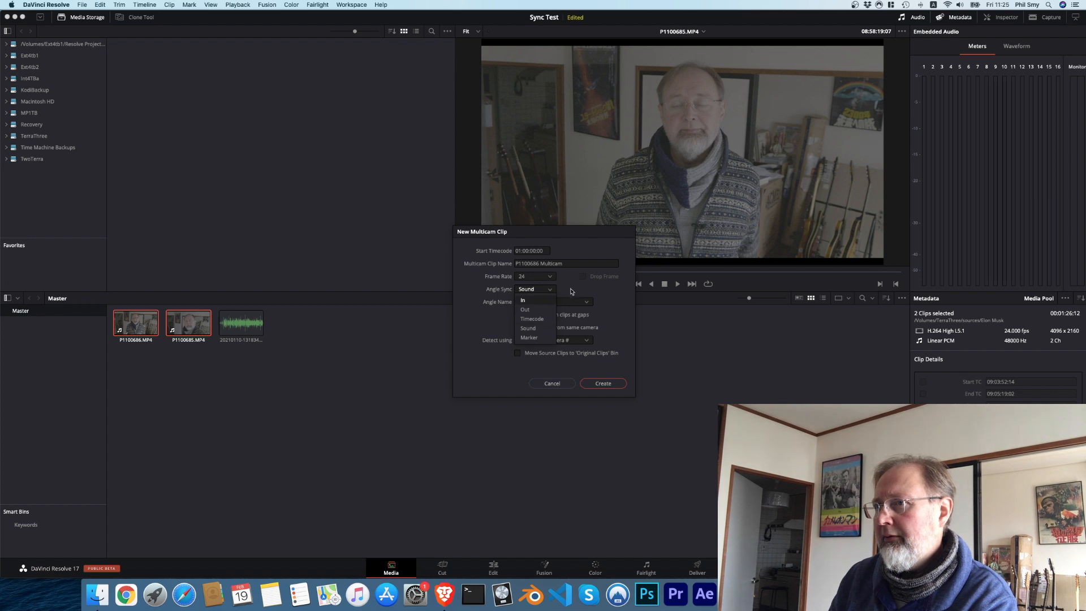
left_click(531, 318)
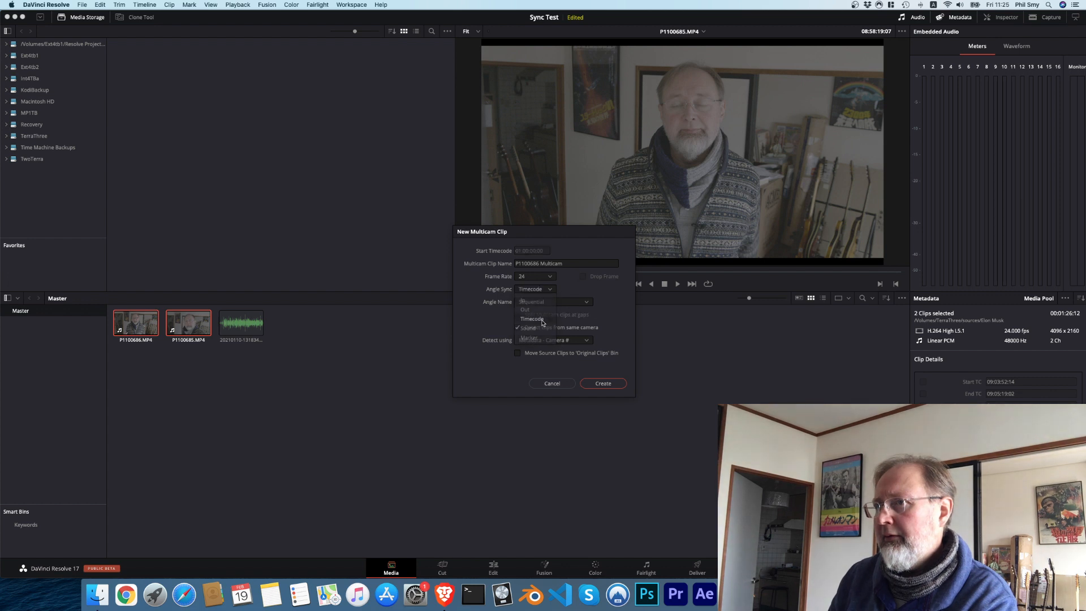
Step: Set the multicam angle name to File Name and create the clip "P1100686 Multicam"
left_click(585, 302)
left_click(611, 304)
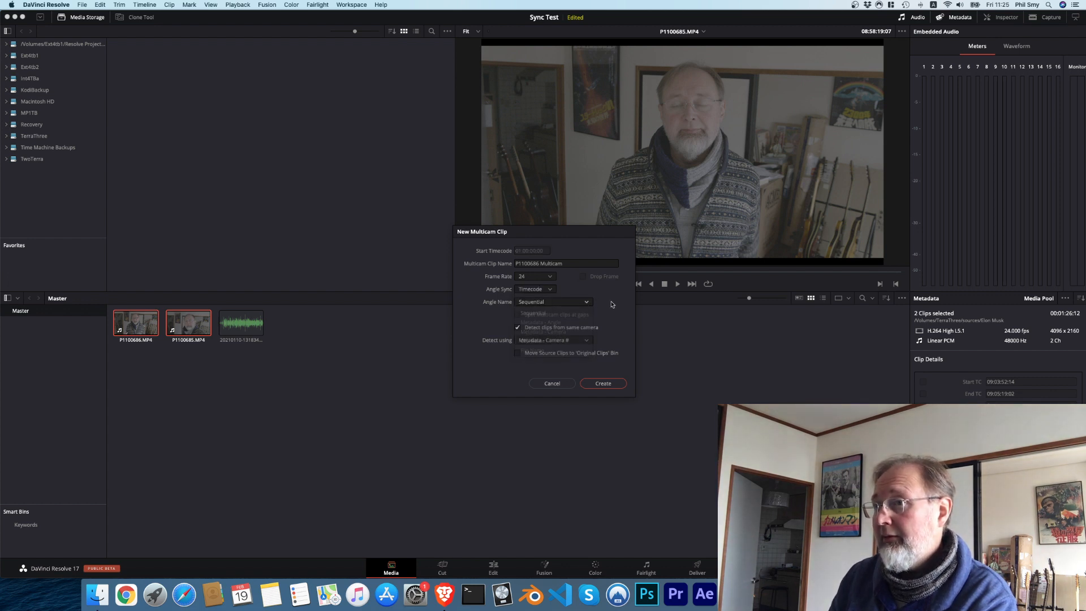
left_click(568, 304)
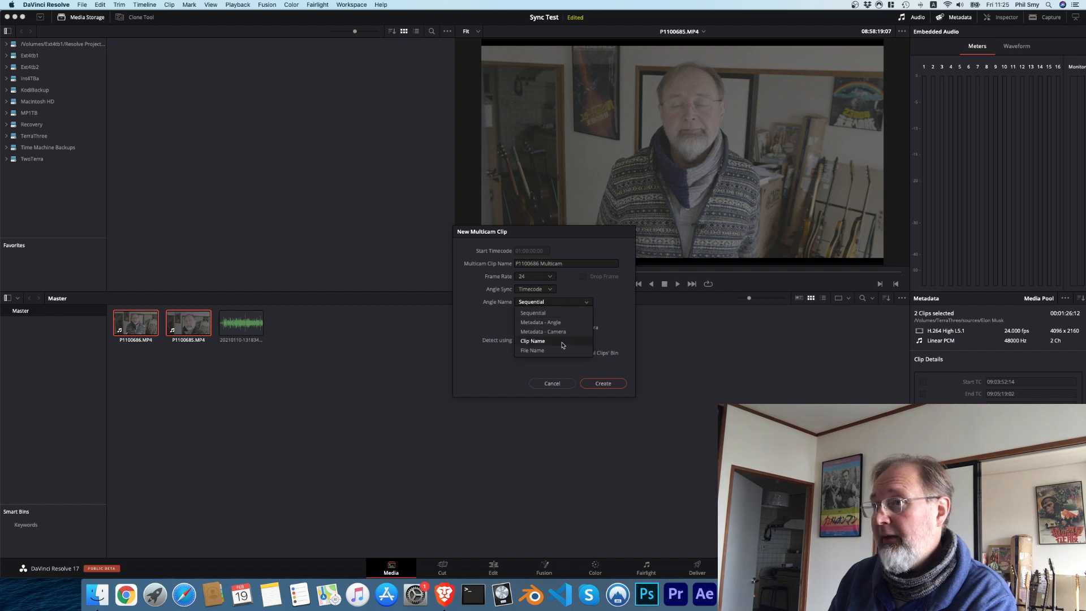
left_click(564, 341)
left_click(574, 305)
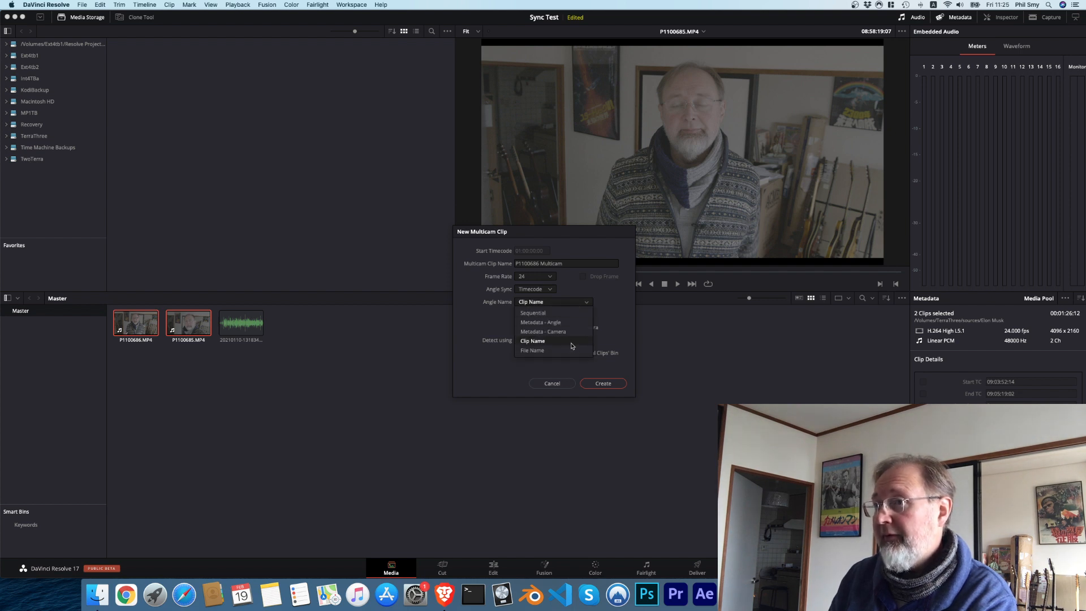
left_click(570, 354)
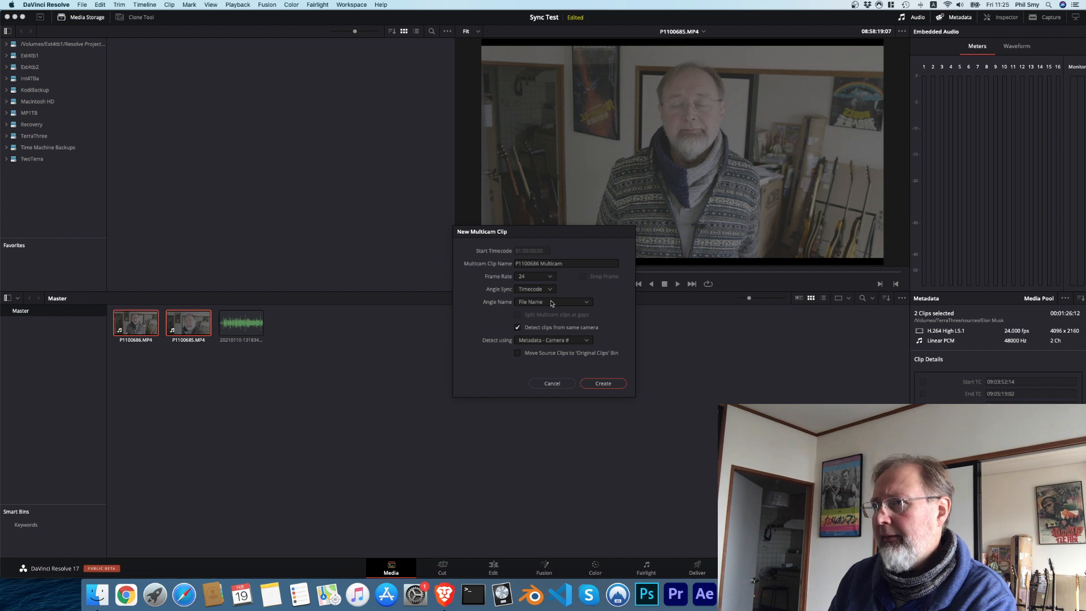
left_click(604, 383)
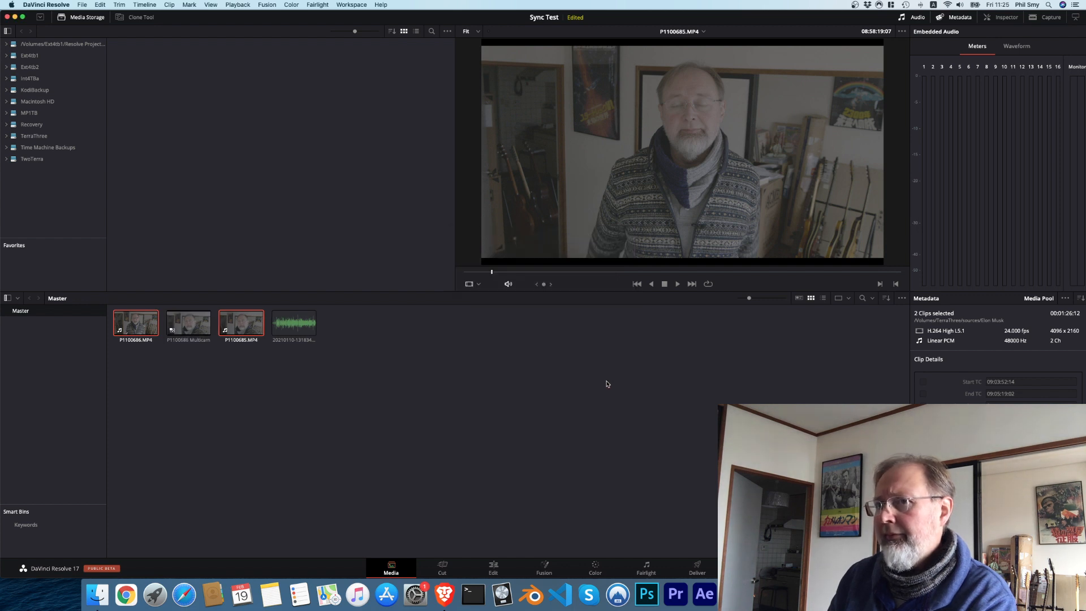
Step: Scrub and play P1100686 Multicam around the changeover between its two camera angles to check the timecode sync
left_click(189, 323)
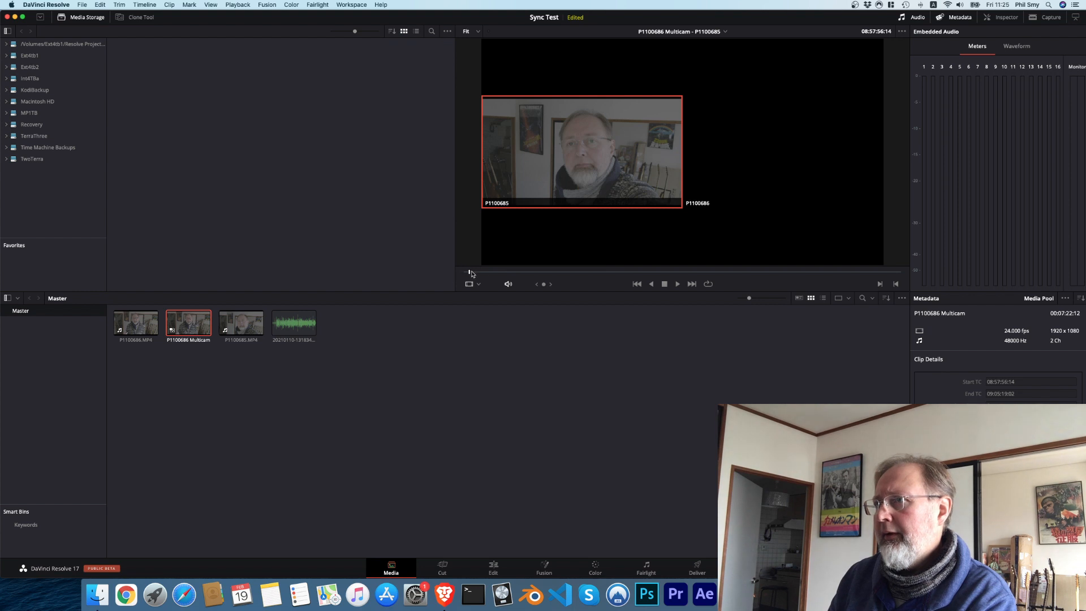
left_click_drag(469, 272, 599, 272)
left_click(830, 272)
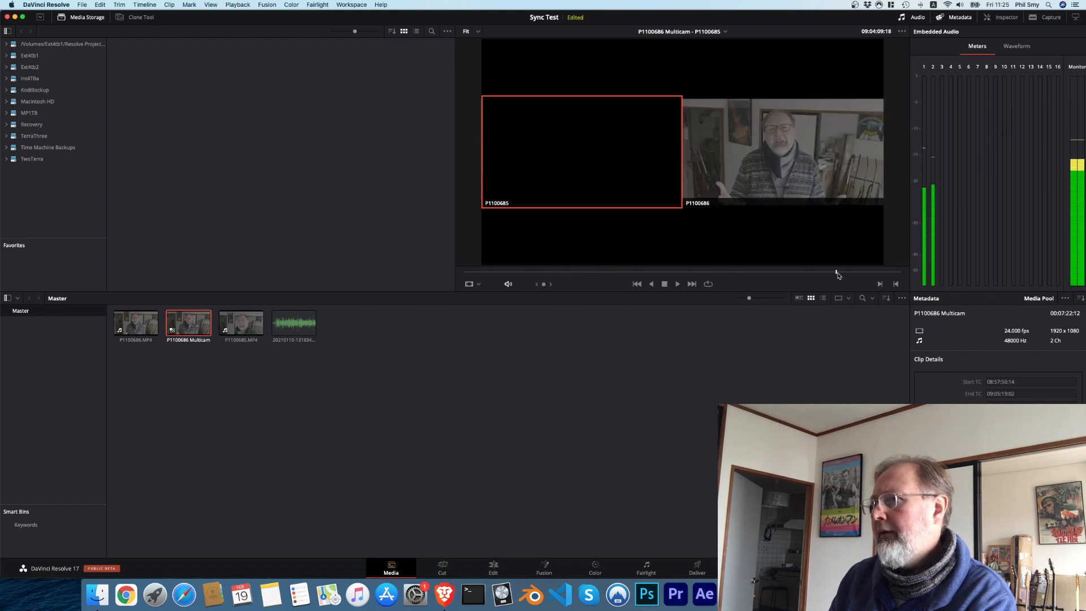
left_click(803, 272)
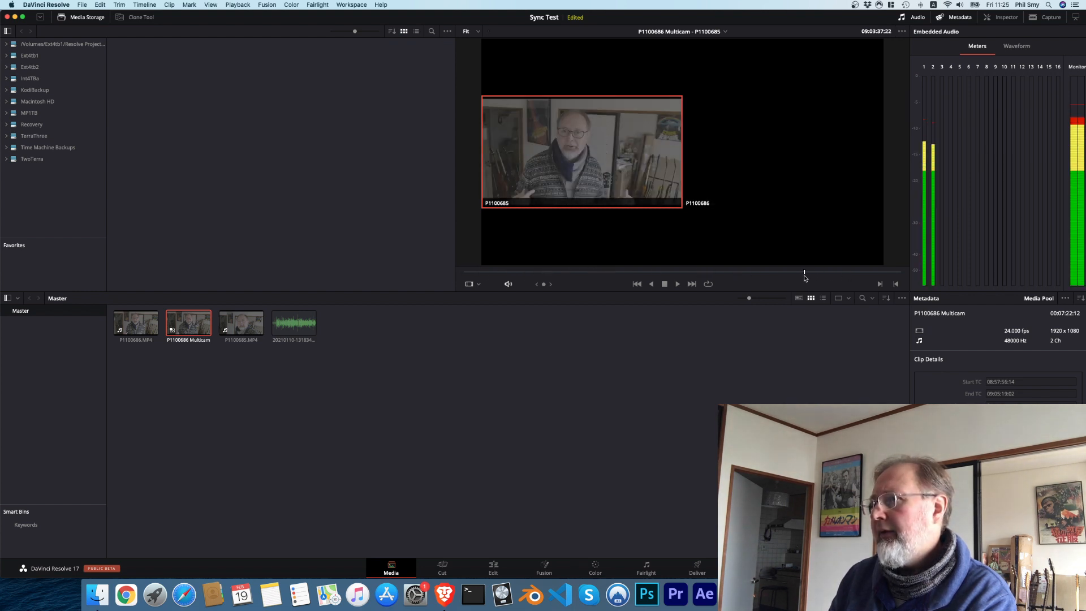
key("space")
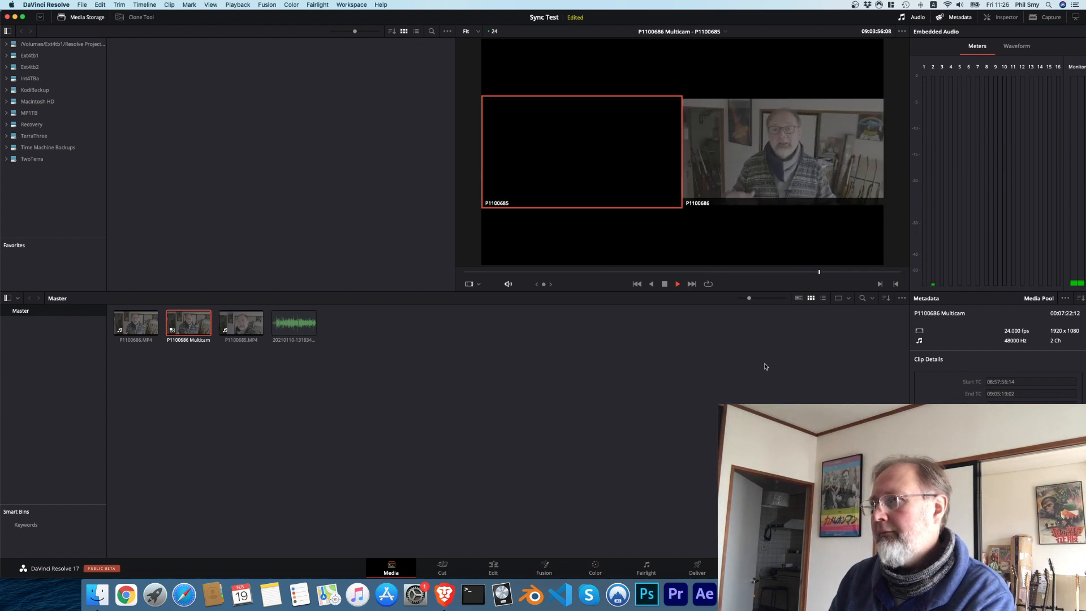
key("space")
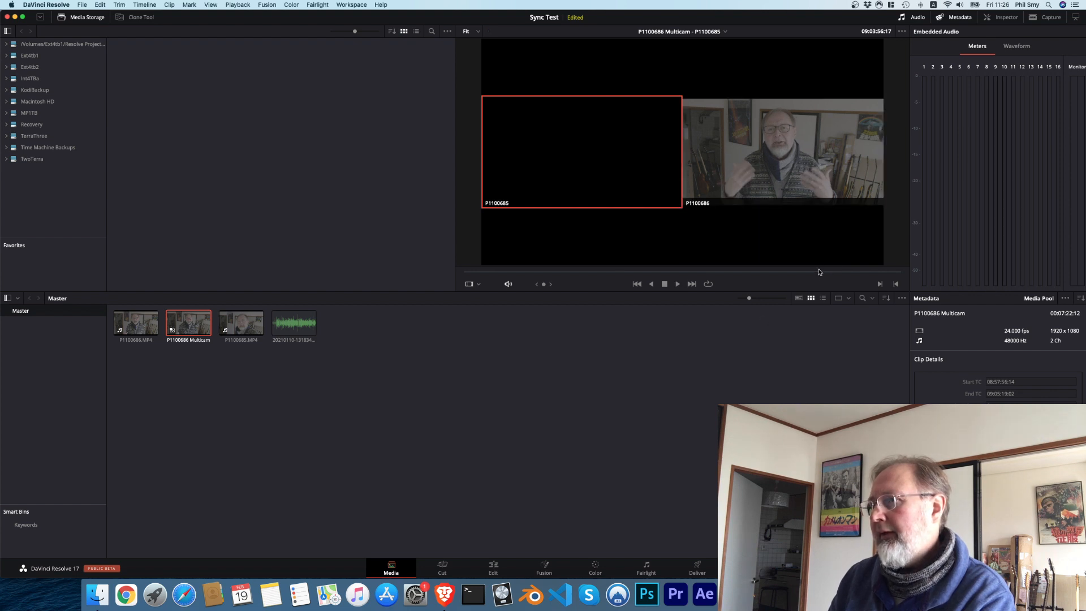
left_click_drag(819, 271, 815, 271)
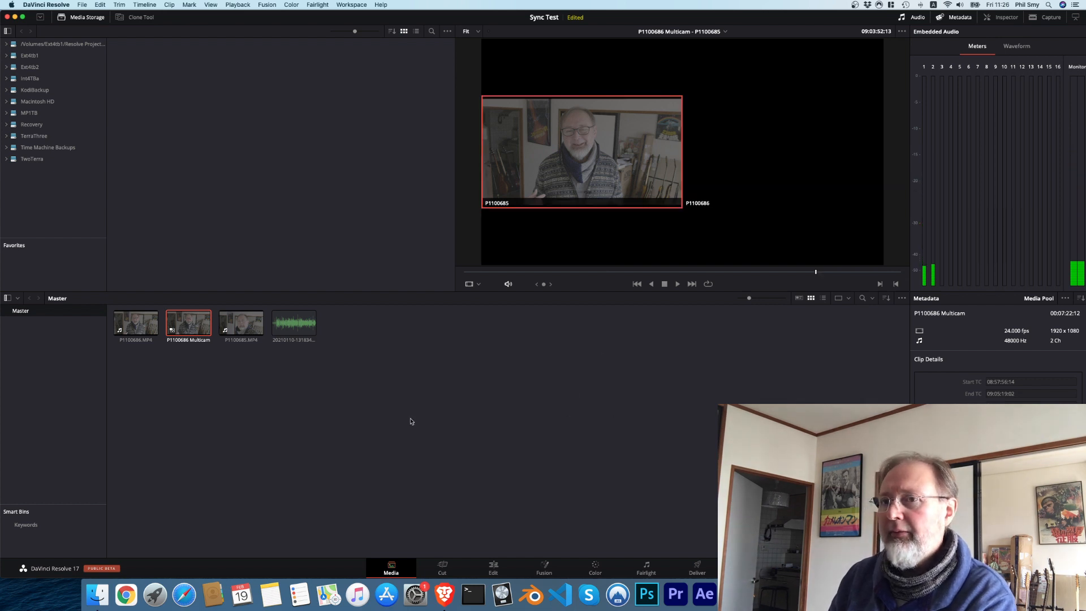
Step: Create a timeline named "Timeline 1" from both camera clips, with Use Selected Mark In/Out turned off
left_click(240, 322)
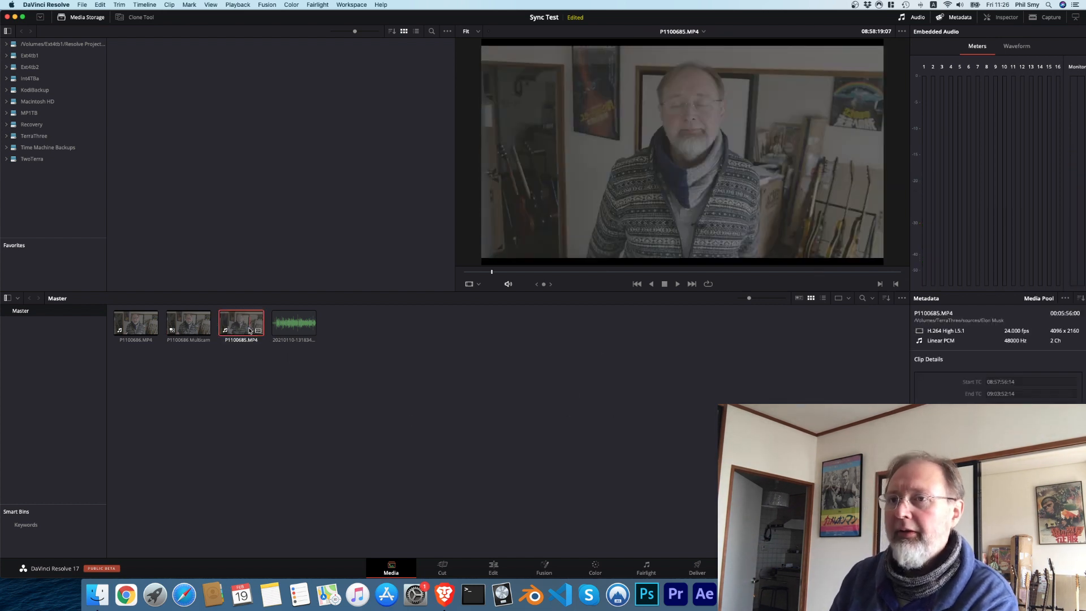
left_click(145, 324, "super")
right_click(145, 325)
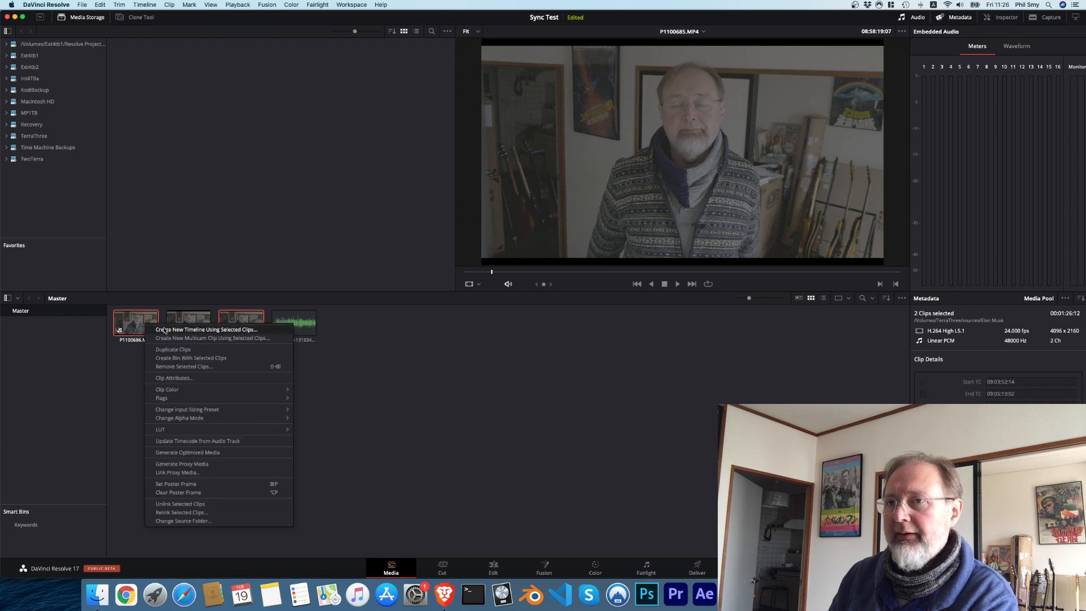
left_click(165, 330)
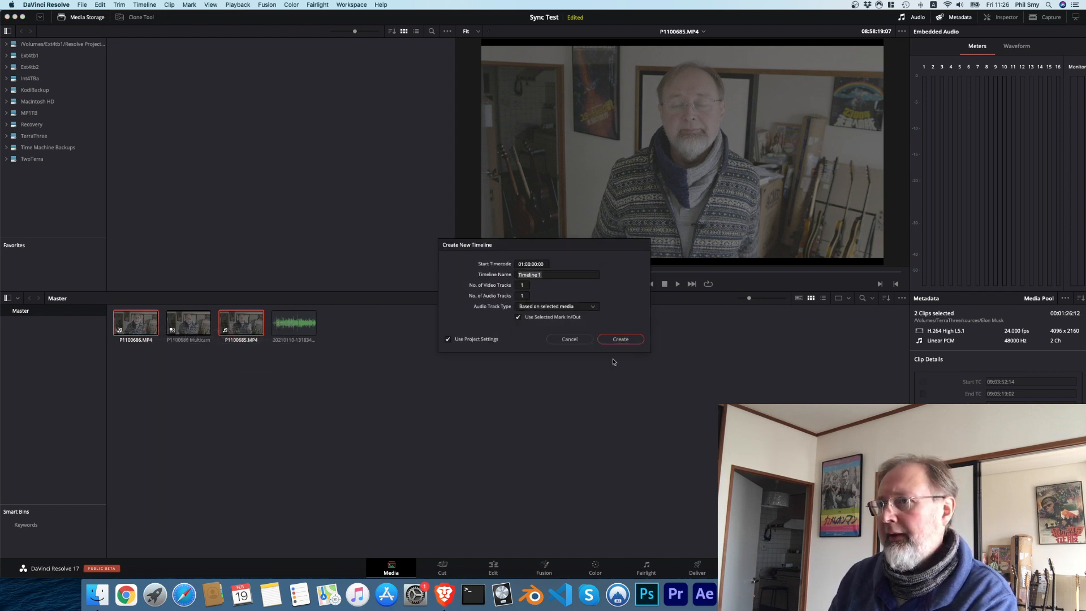
left_click(558, 320)
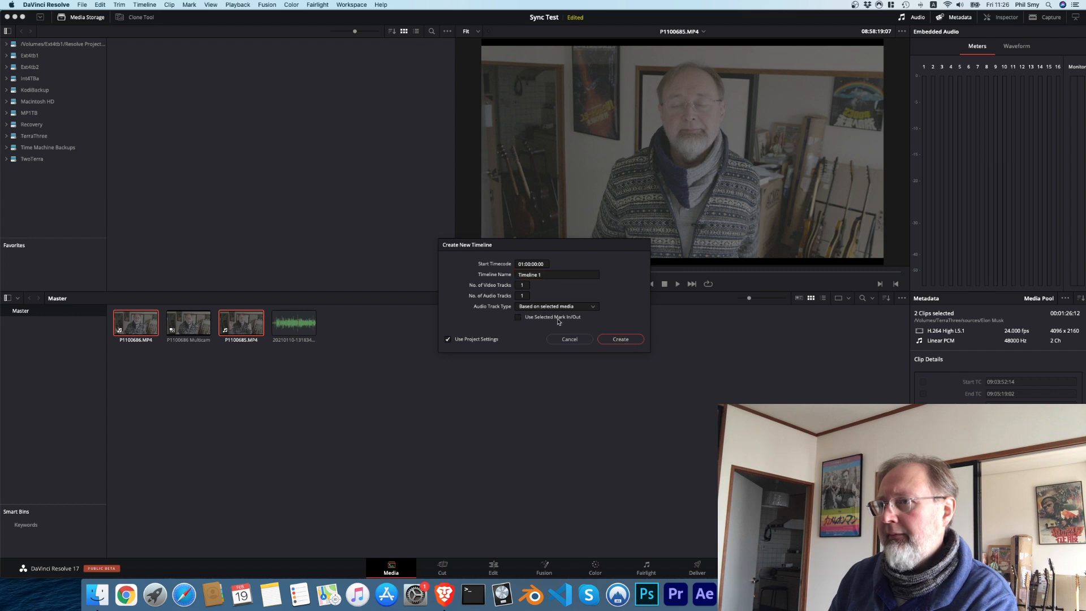
left_click(620, 340)
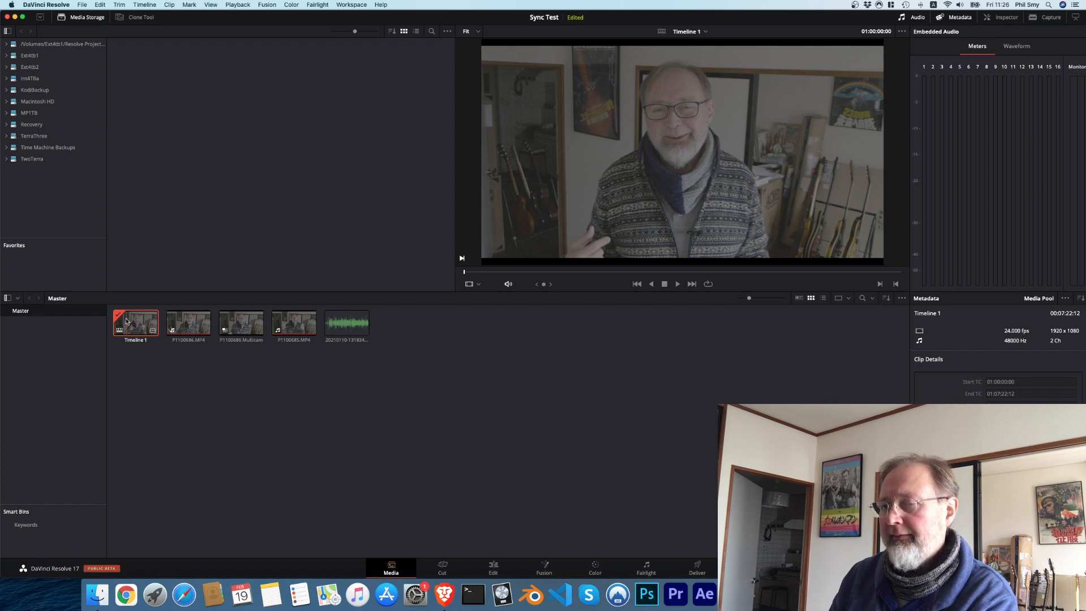
Step: Open Timeline 1 for editing and reorder its clips so P1100685.MP4 starts the timeline, directly followed by P1100686.MP4
double_click(126, 321)
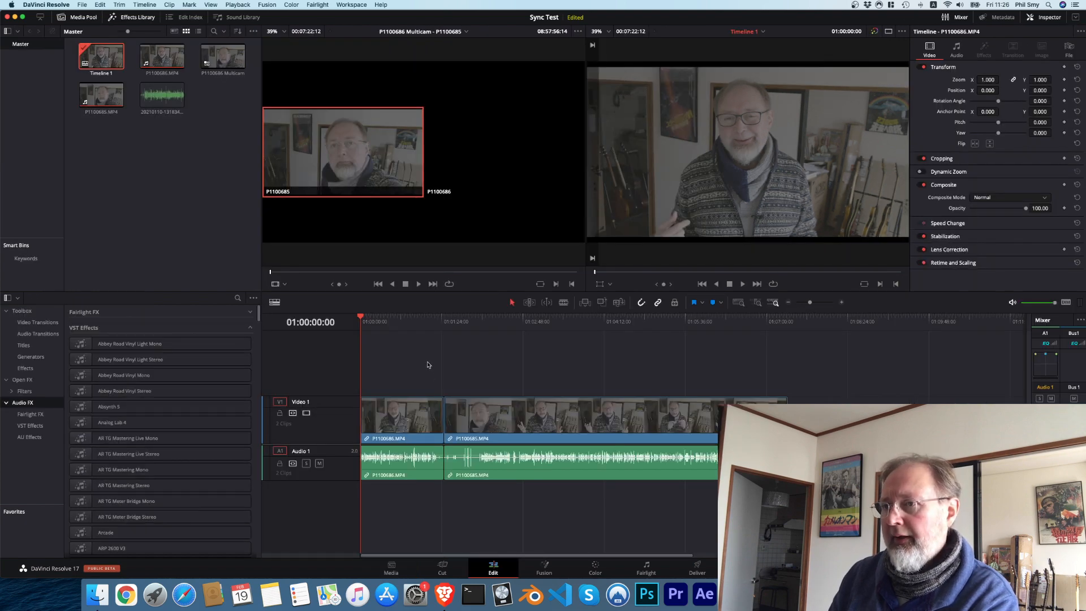
left_click_drag(401, 375, 431, 500)
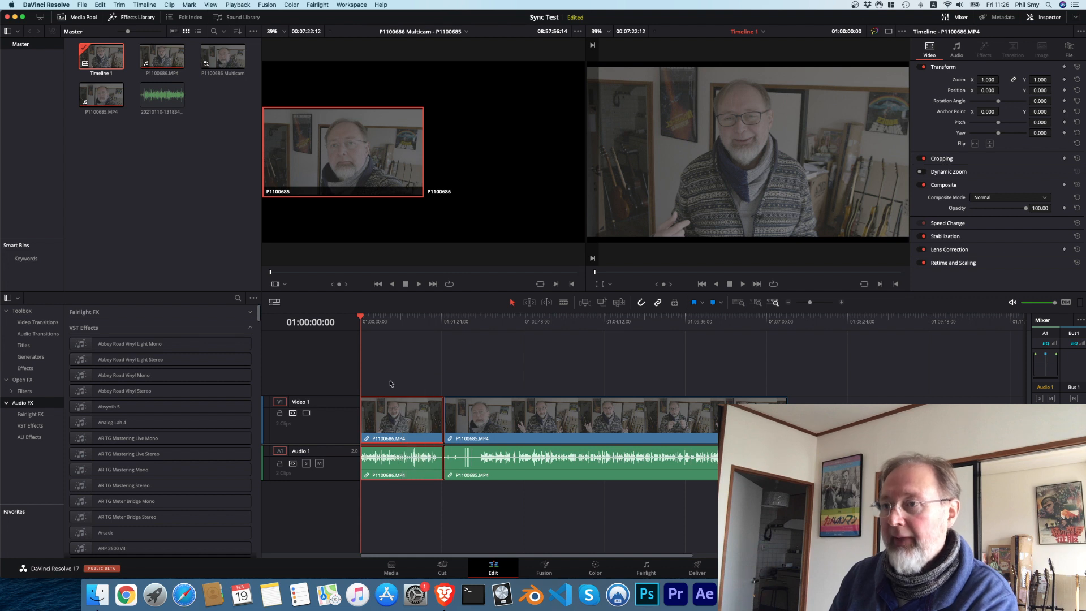
left_click_drag(395, 400, 795, 397)
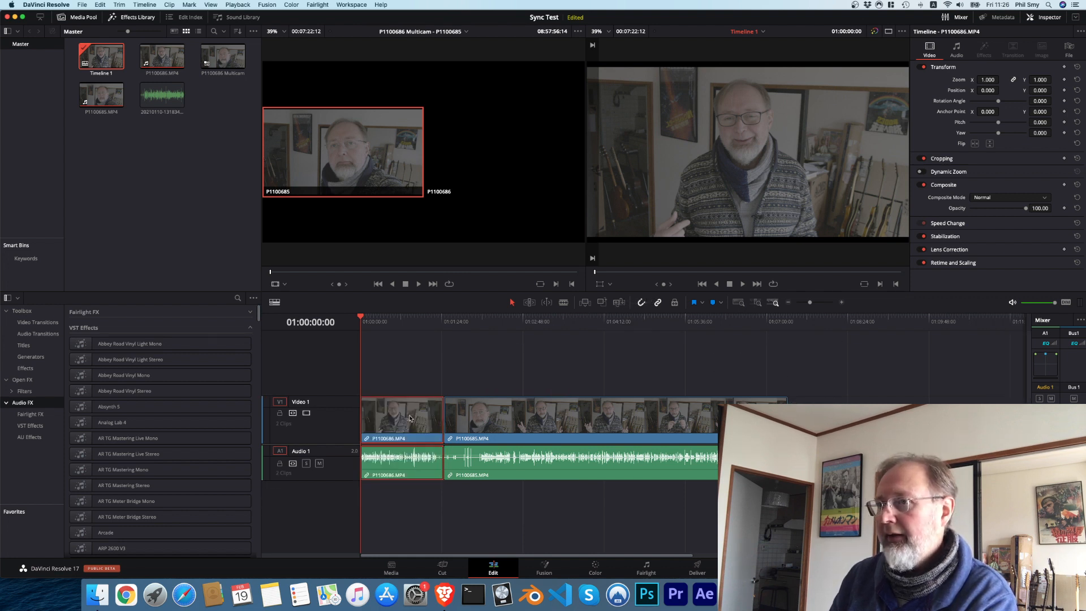
left_click_drag(410, 417, 848, 400)
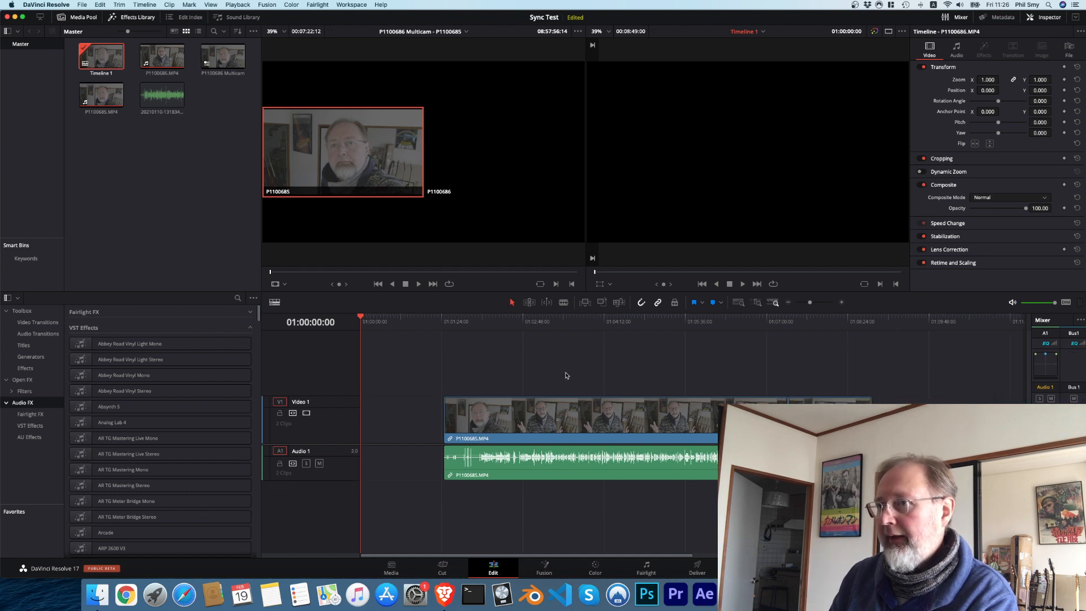
left_click_drag(571, 376, 838, 404)
left_click_drag(739, 421, 656, 425)
left_click(643, 374)
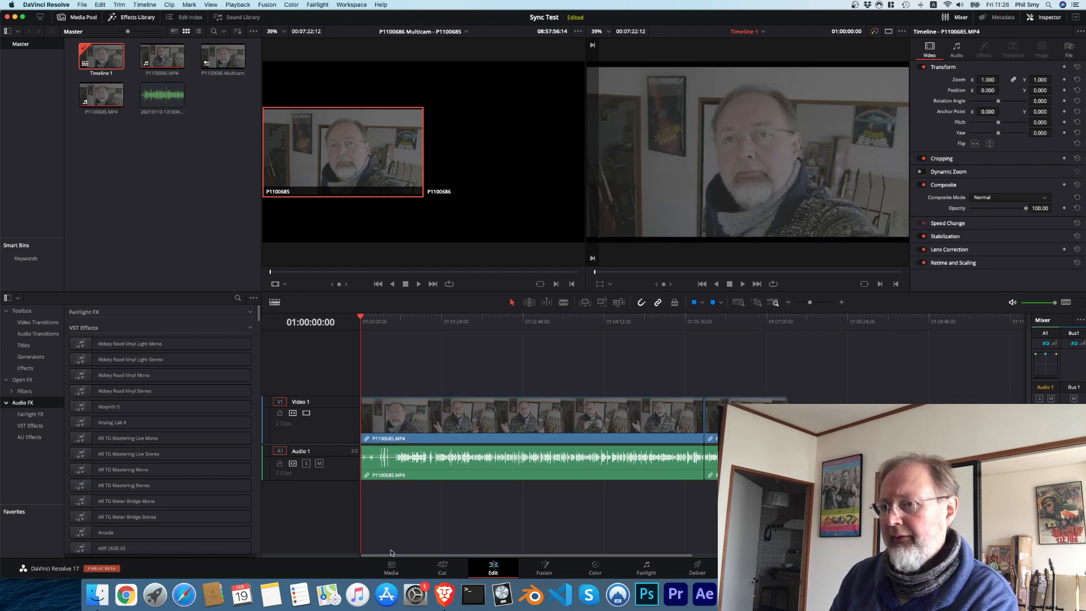
Step: On the Media page, check which commands are available for Timeline 1 and the audio file together
left_click(392, 568)
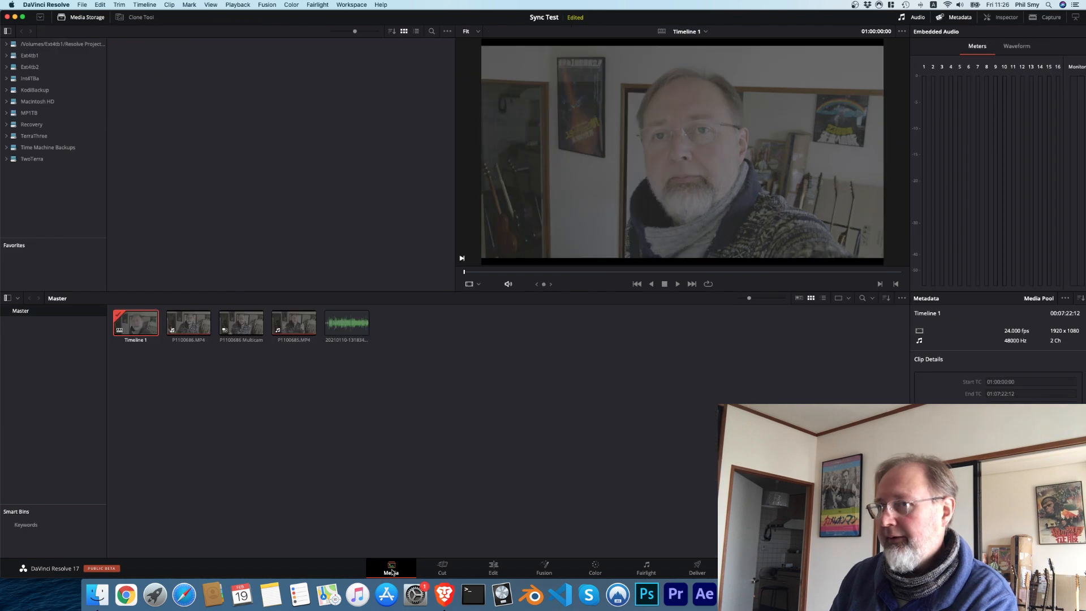
left_click(333, 319, "super")
right_click(334, 319)
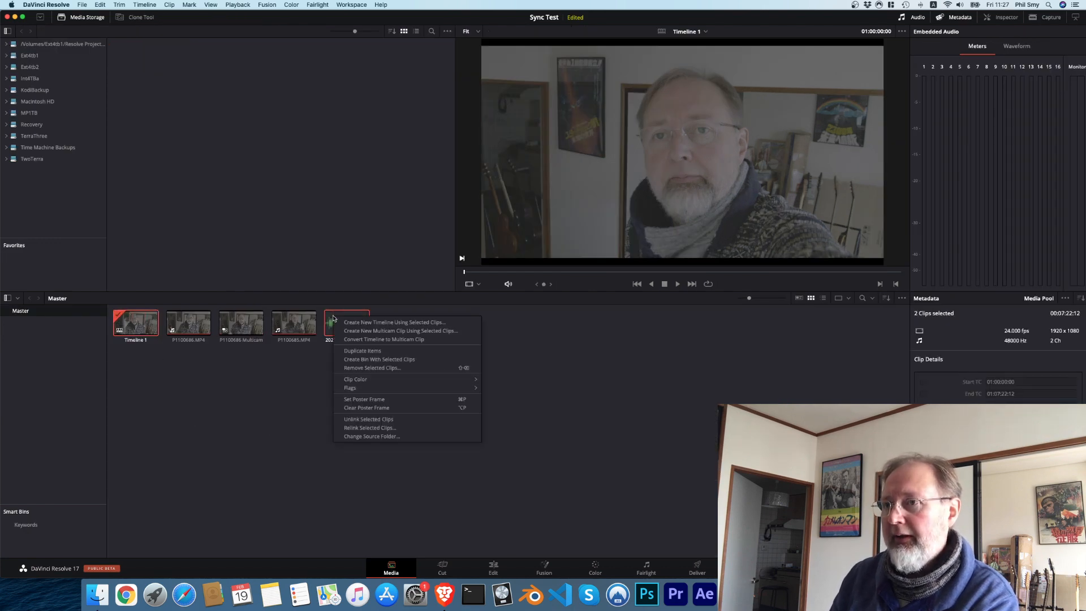
left_click(287, 404)
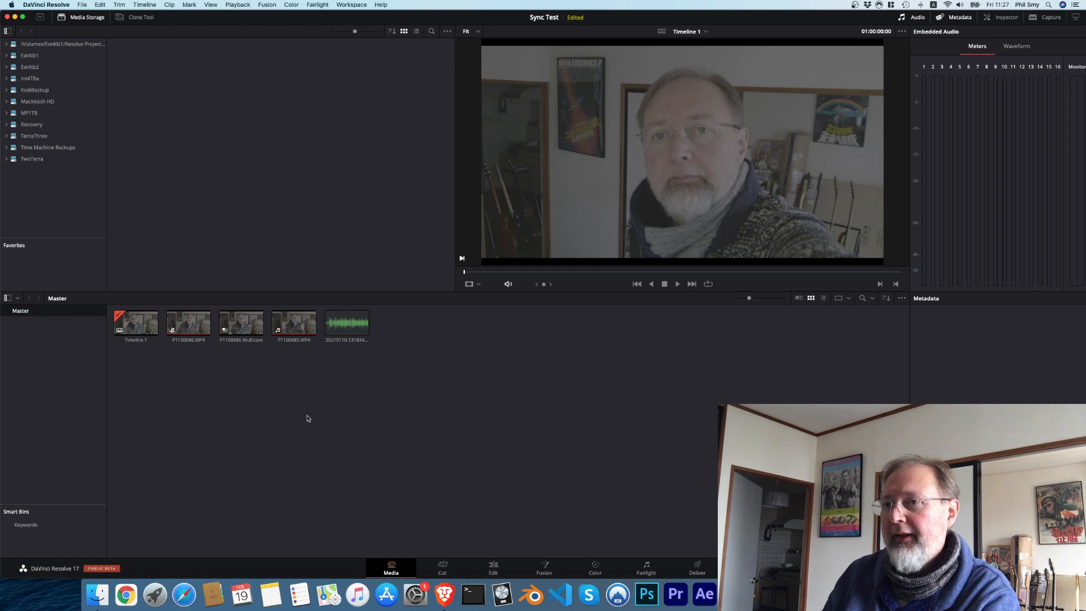
Step: Step back through the undo history to only the three source files, redoing the import that was undone too
key("super+z")
key("super+z")
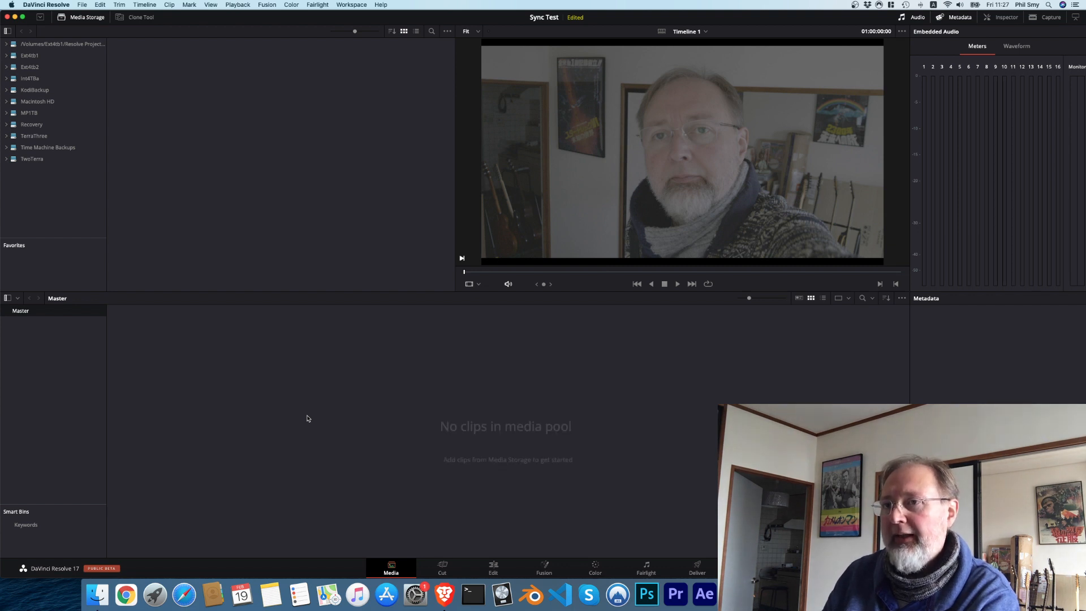
key("super+shift+z")
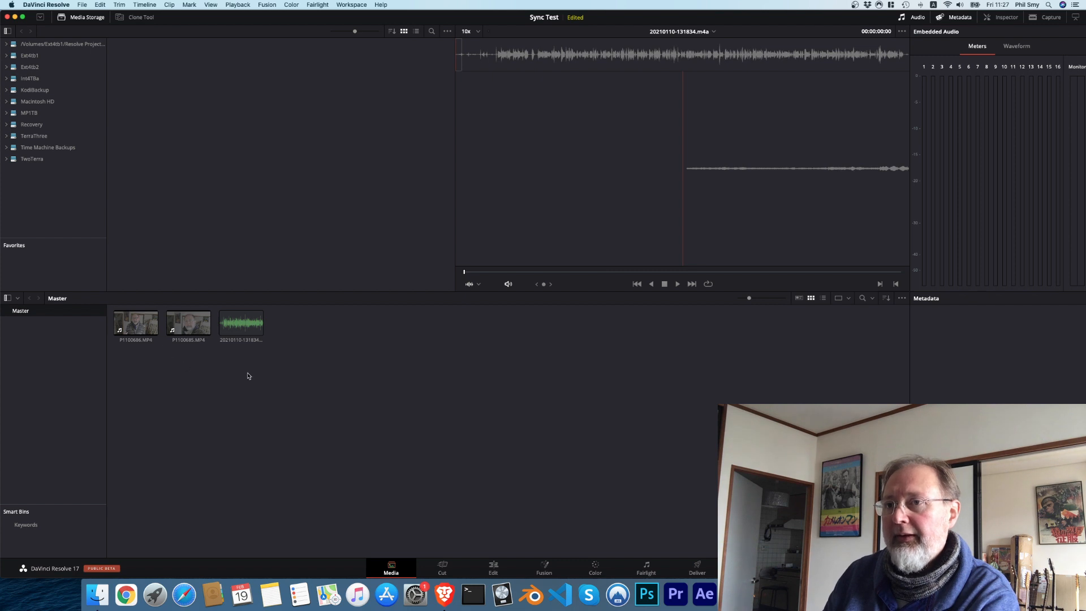
Step: Create a multicam clip from both camera clips and the audio file, with Angle Sync set to Sound, and dismiss the sync report
left_click_drag(309, 363, 143, 326)
right_click(138, 323)
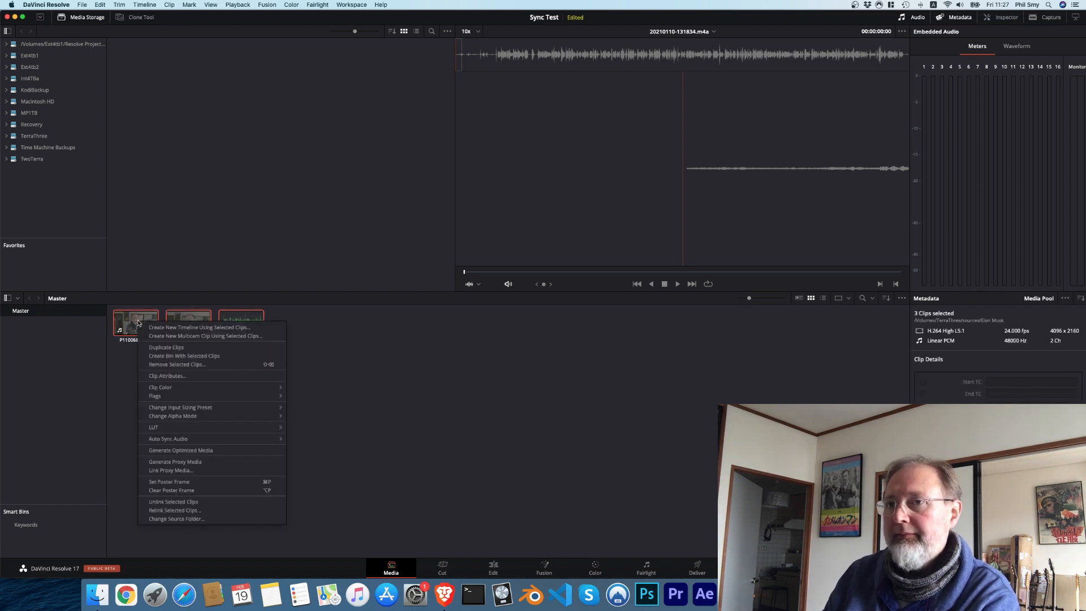
mouse_move(270, 431)
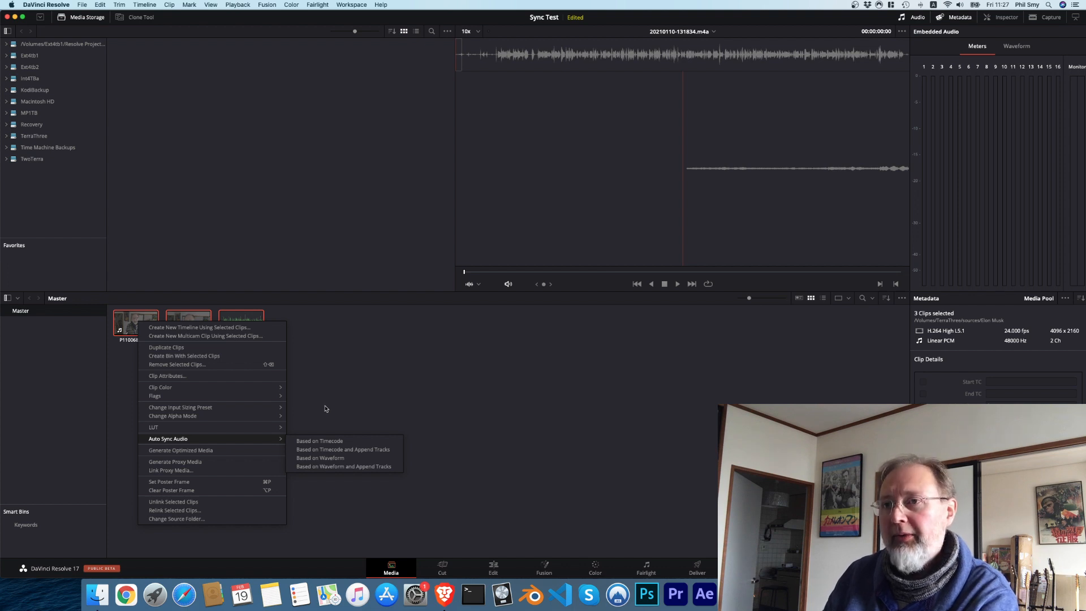
left_click(258, 336)
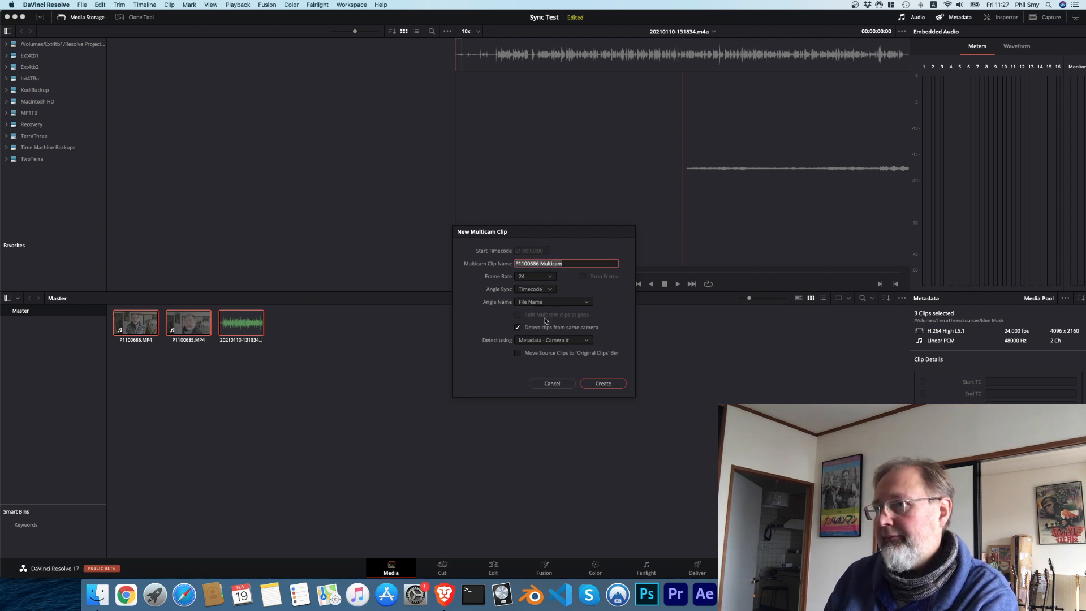
left_click(547, 290)
left_click(546, 330)
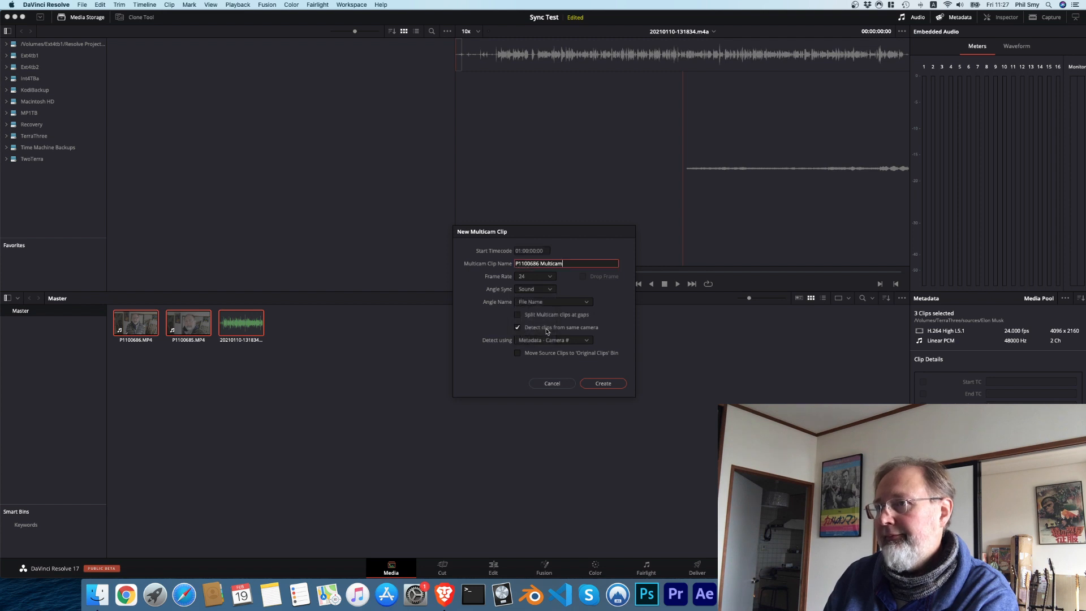
left_click(603, 383)
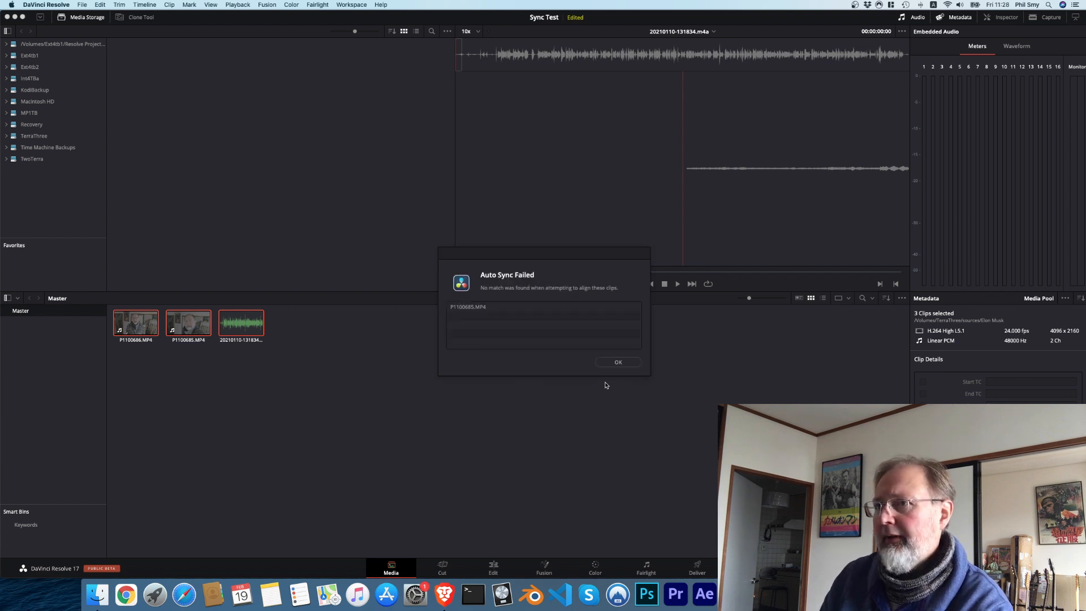
left_click(622, 362)
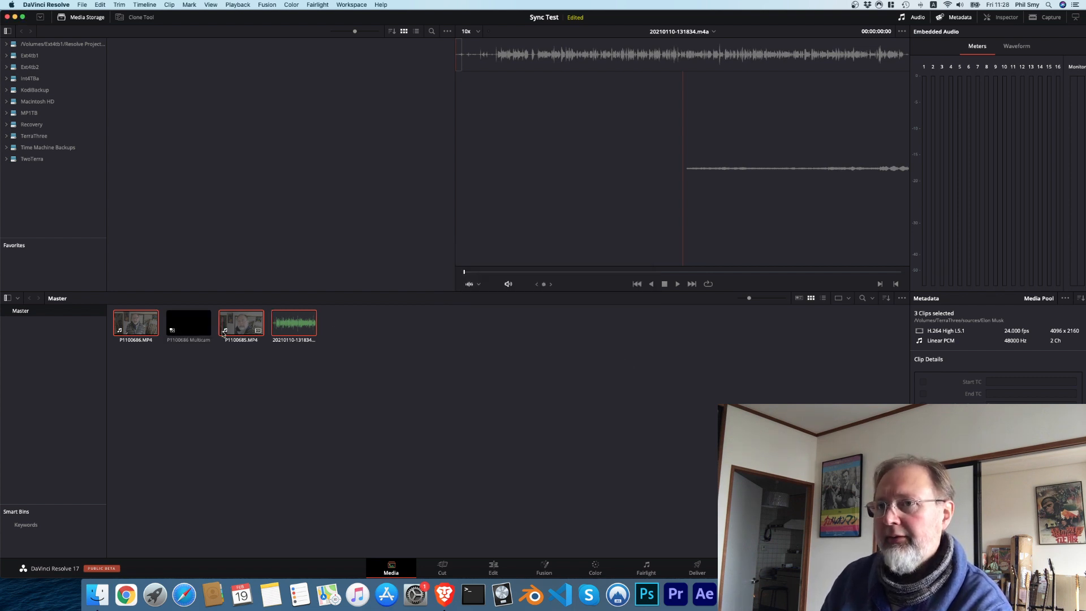
Step: Load the P1100686 Multicam clip in the viewer and scrub to about 01:06:03 to check its angles, then clear the selection
left_click(194, 322)
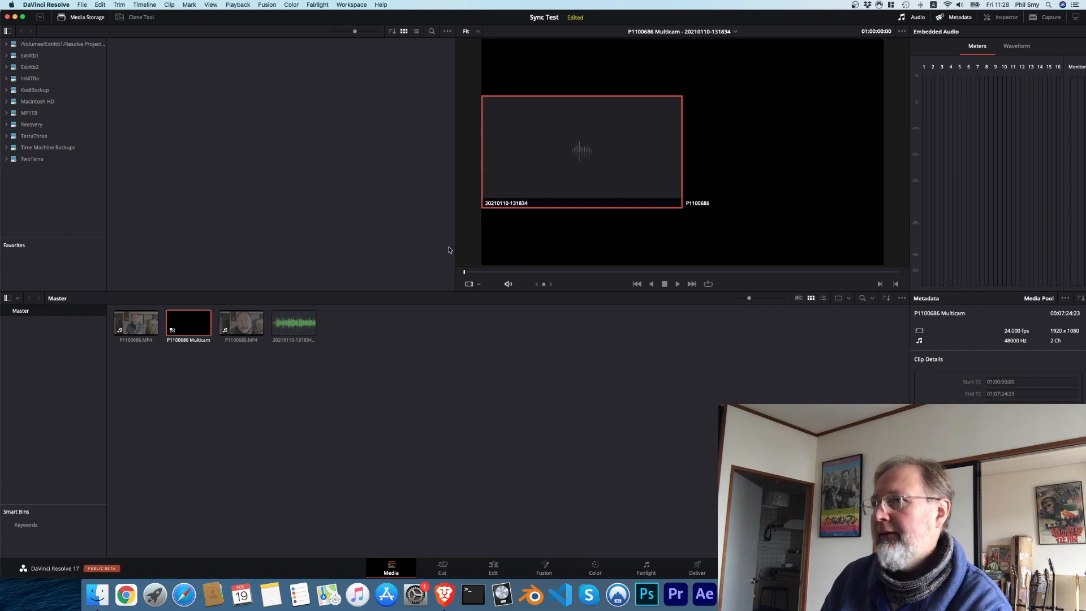
left_click_drag(464, 273, 823, 282)
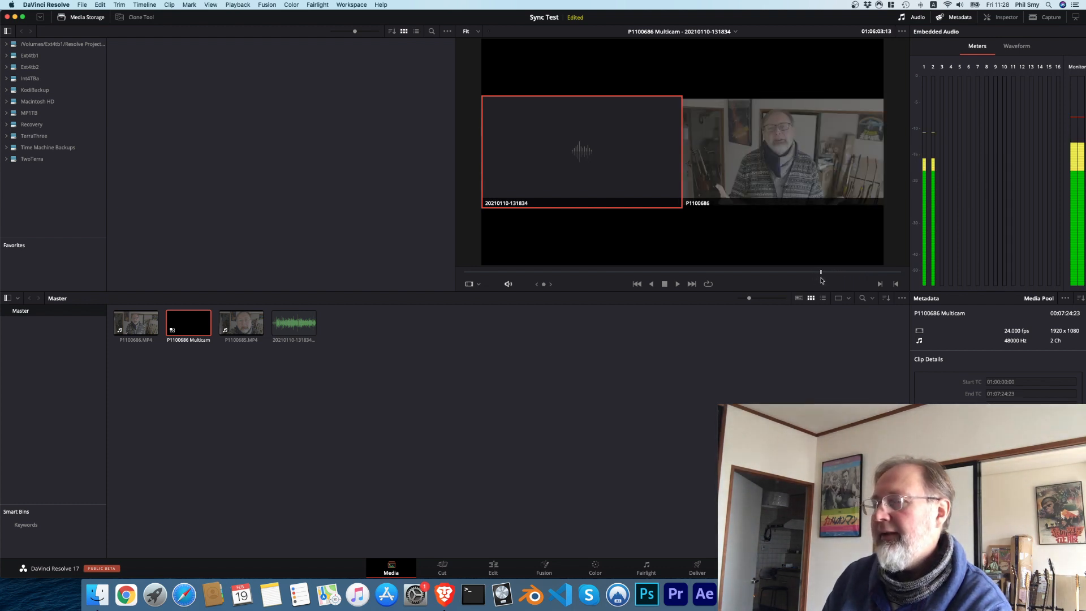
left_click(654, 514)
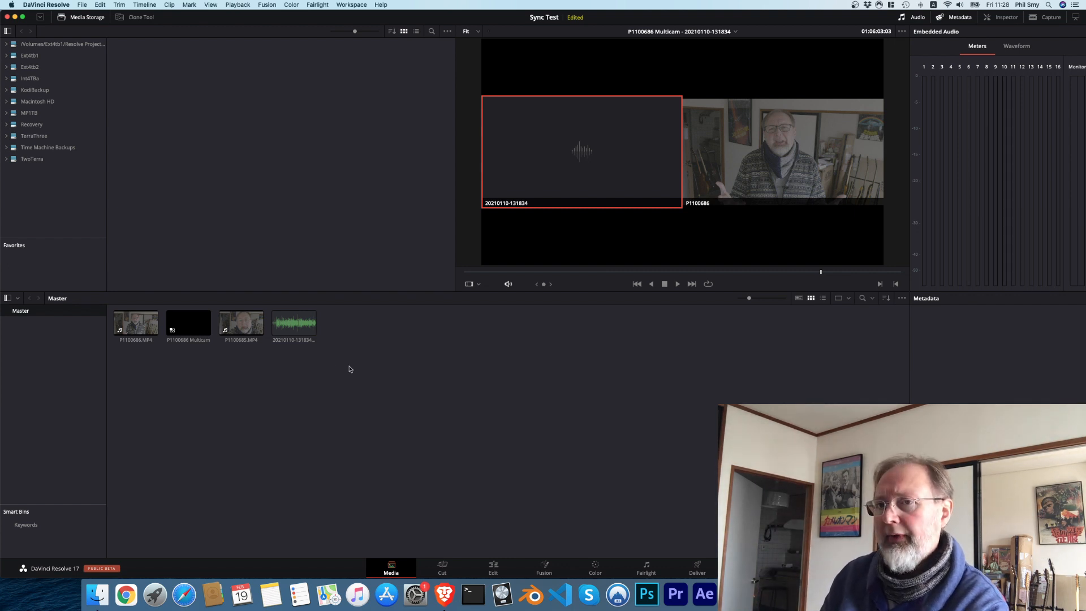
left_click(130, 322)
left_click(368, 422)
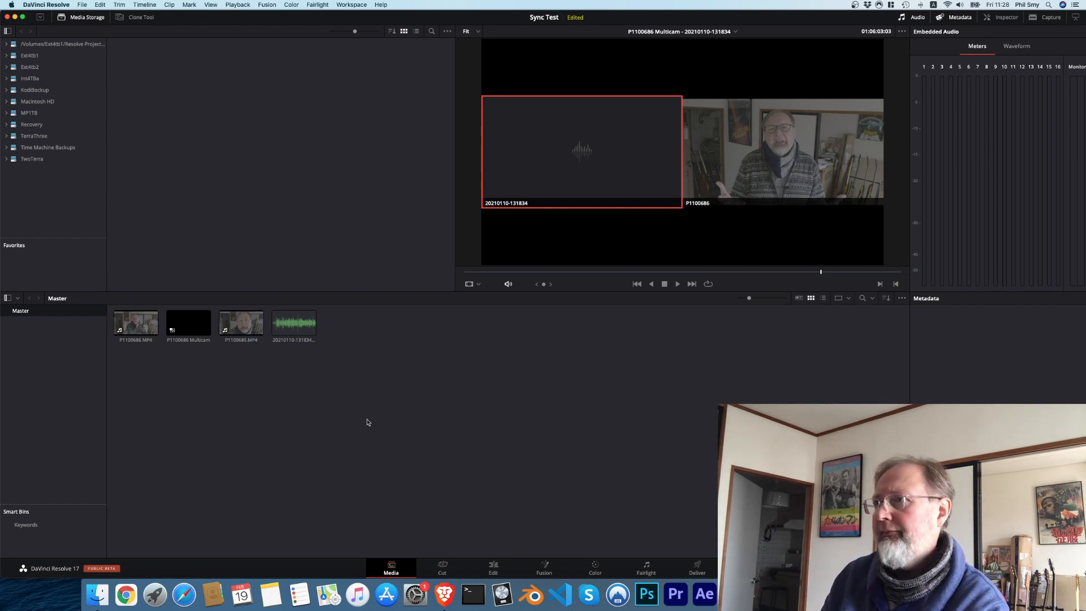